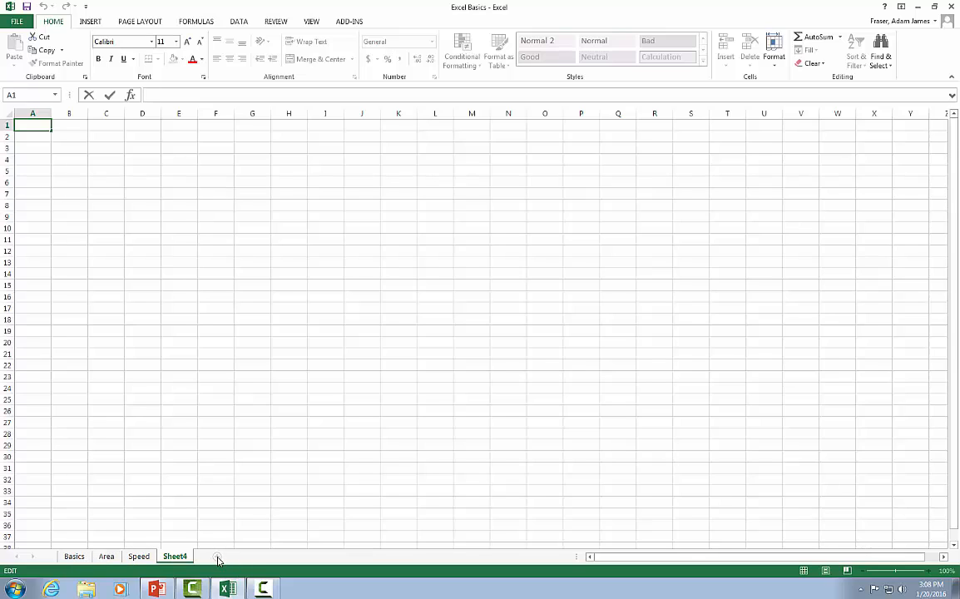
- Add a new worksheet to the workbook and move it in front of Sheet4
{"action": "left_click", "coordinate": [203, 513]}
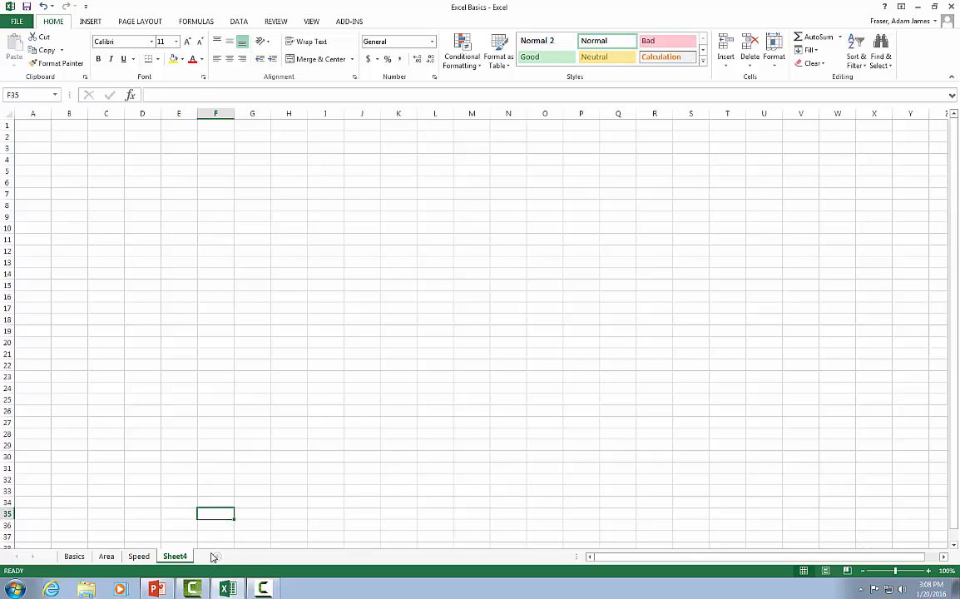
{"action": "left_click", "coordinate": [213, 557]}
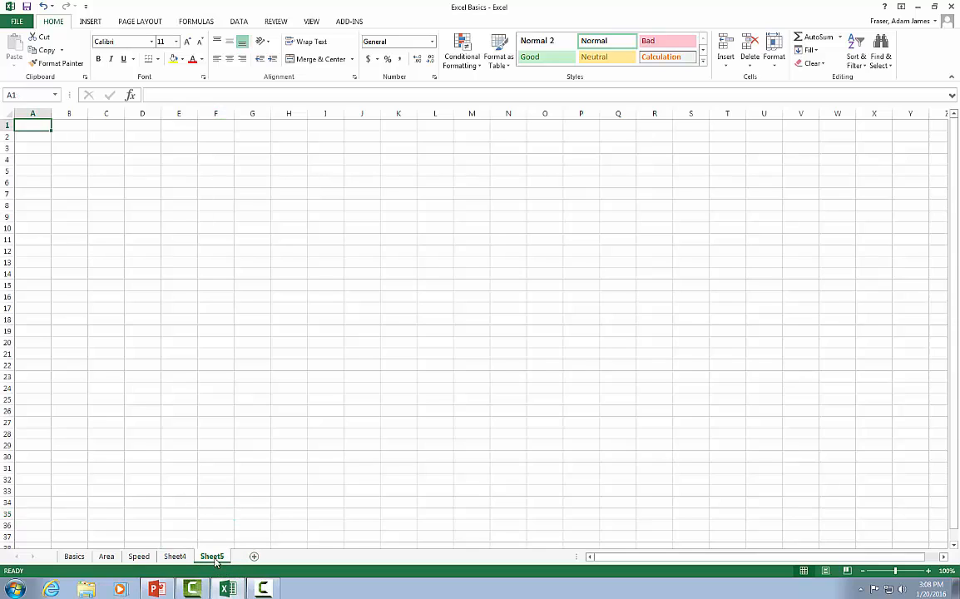
{"action": "left_click_drag", "start_coordinate": [215, 560], "coordinate": [142, 558]}
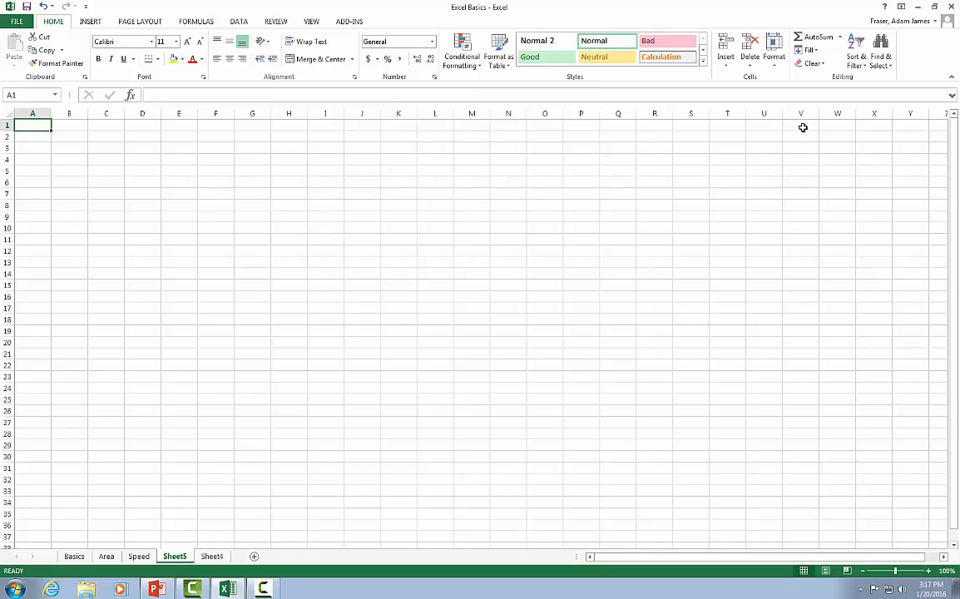
- Search the built-in help for SUM, read the SUM function article down to its examples, and close the help
{"action": "left_click", "coordinate": [886, 8]}
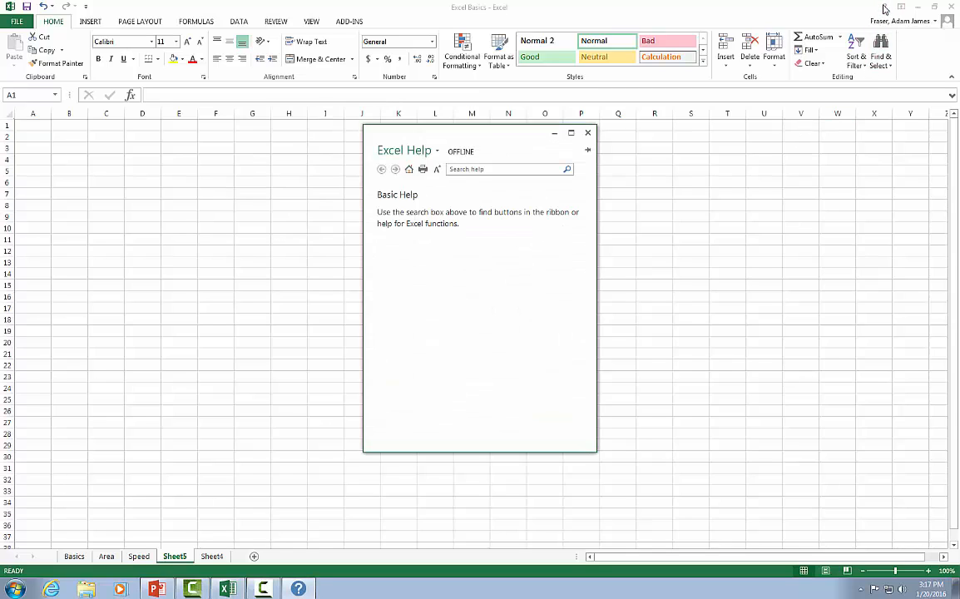
{"action": "left_click", "coordinate": [503, 170]}
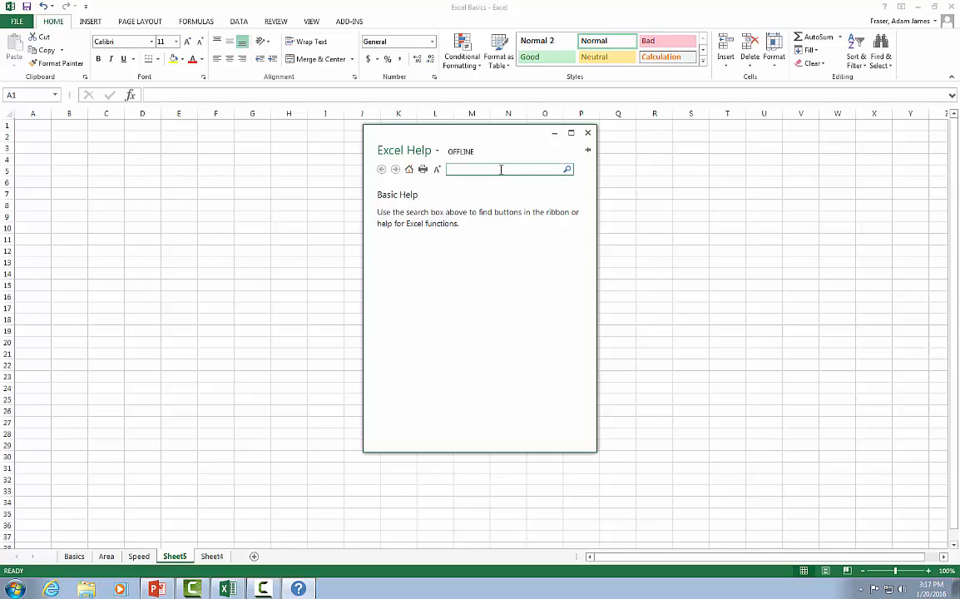
{"action": "key", "text": "Return"}
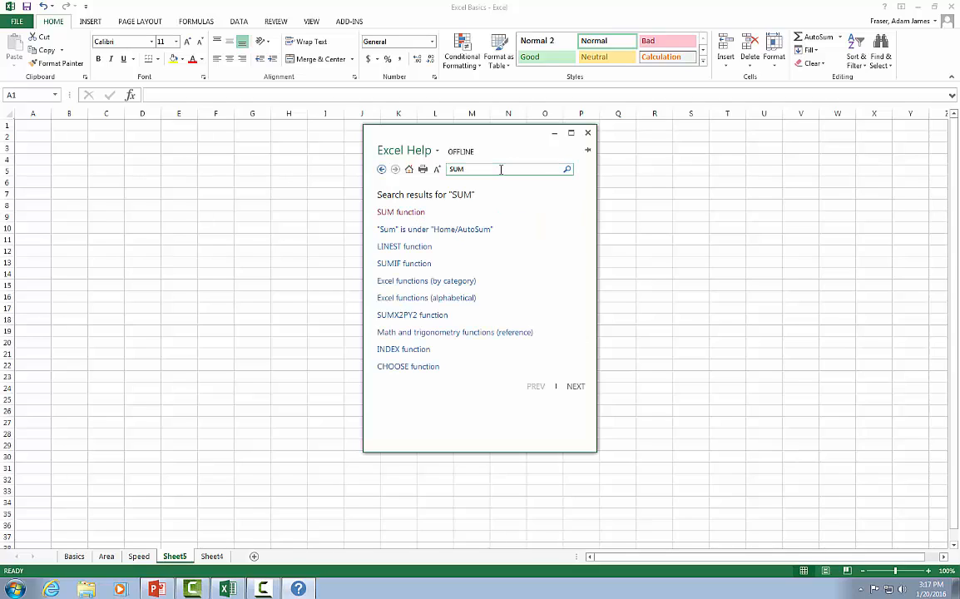
{"action": "left_click", "coordinate": [414, 212]}
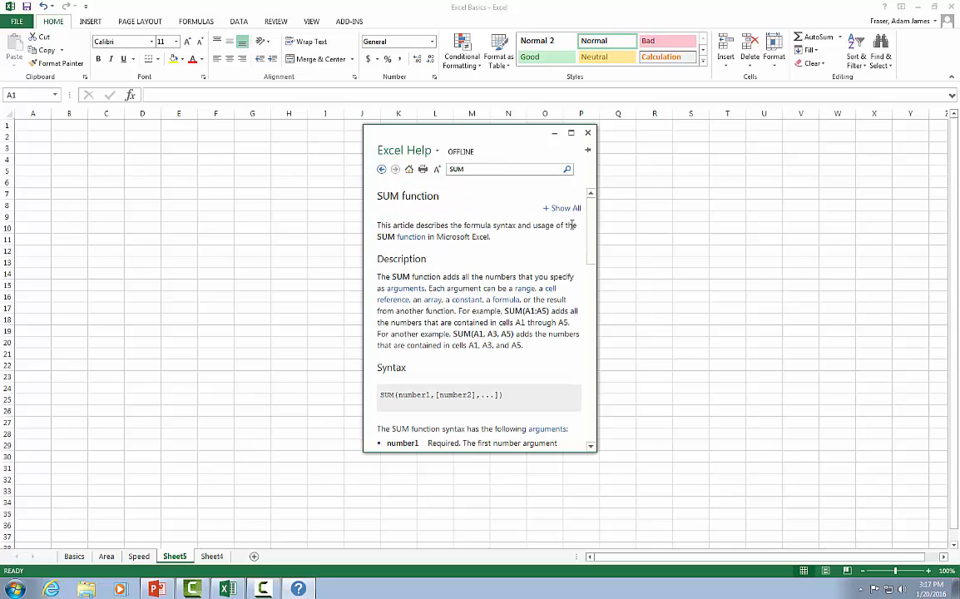
{"action": "left_click_drag", "start_coordinate": [592, 208], "coordinate": [591, 387]}
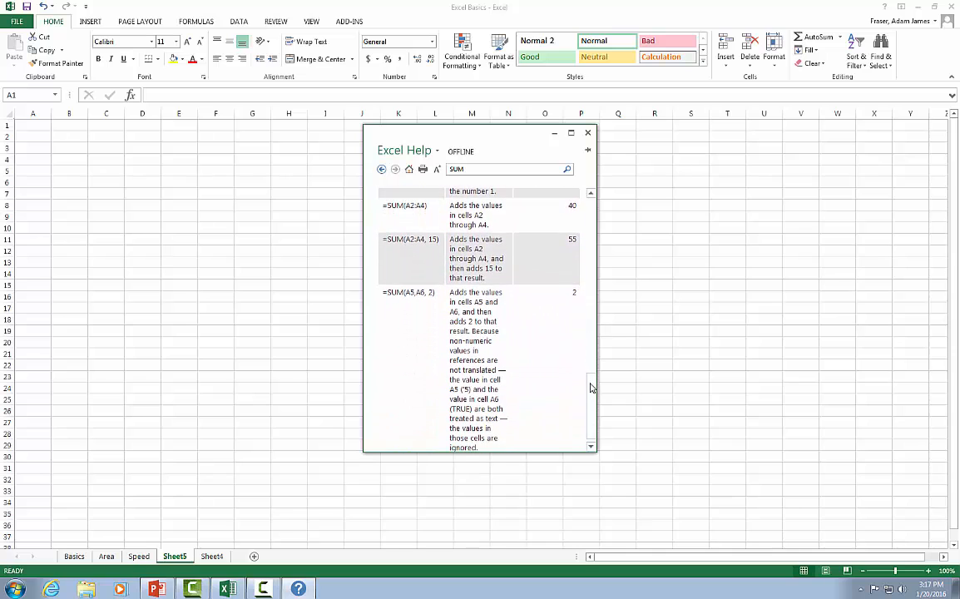
{"action": "left_click", "coordinate": [588, 132]}
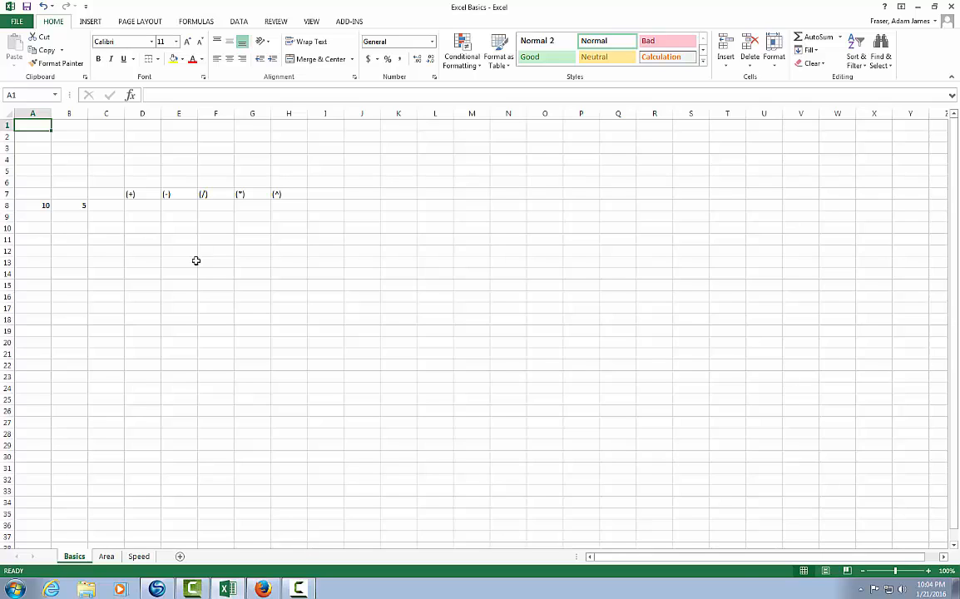
- On the Basics sheet, enter the text hello in A1 and 10+5 without an equals sign in A2
{"action": "type", "text": "hello"}
{"action": "key", "text": "Return"}
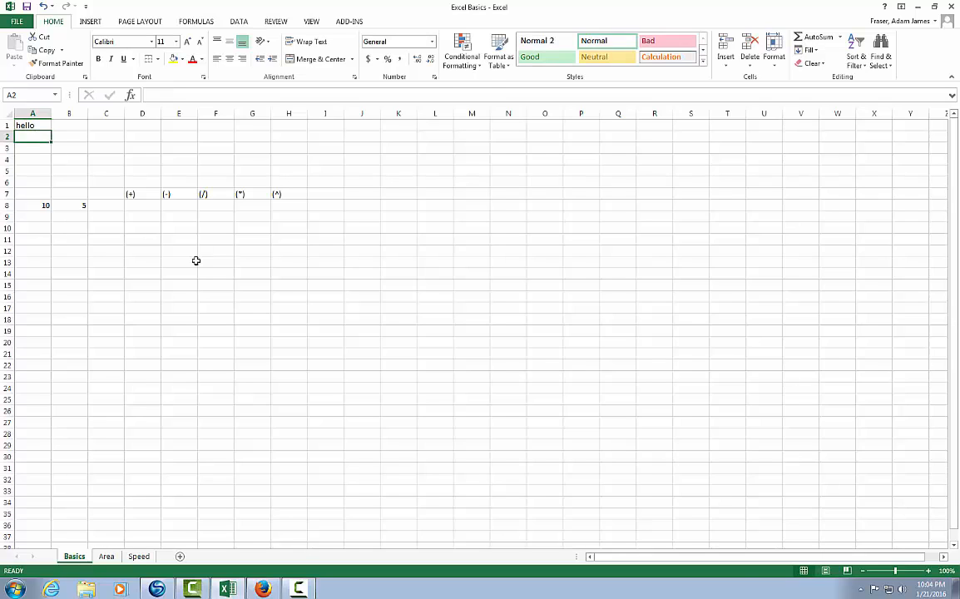
{"action": "type", "text": "10+5"}
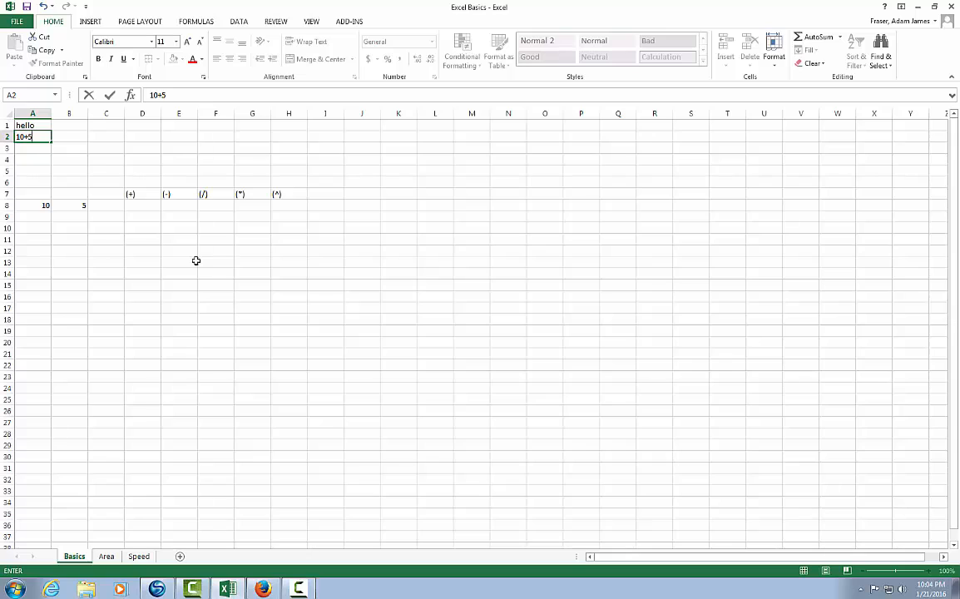
{"action": "key", "text": "Return"}
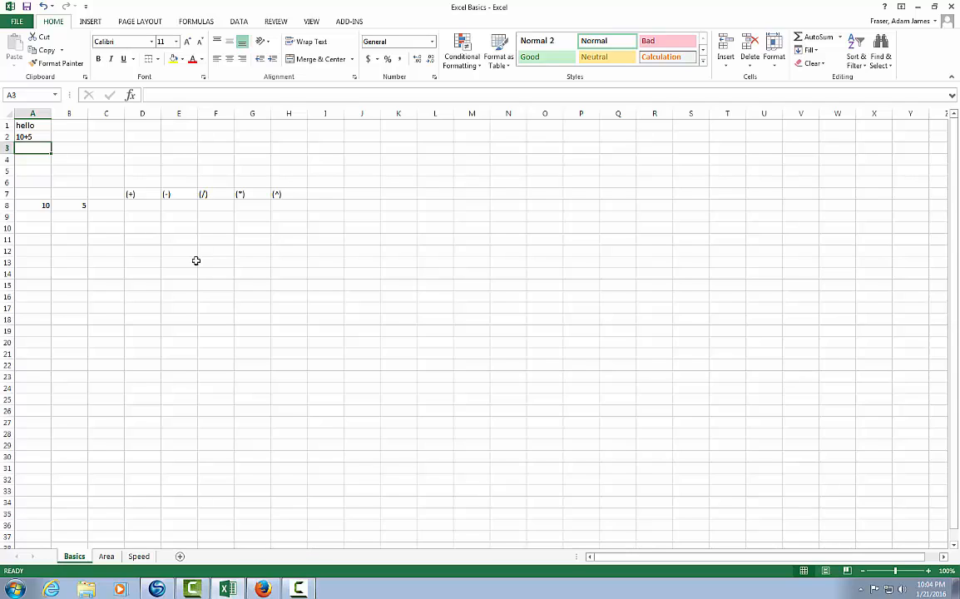
- Enter the formula =10+5 in A3 and reselect the cell to check its formula
{"action": "type", "text": "=10+5"}
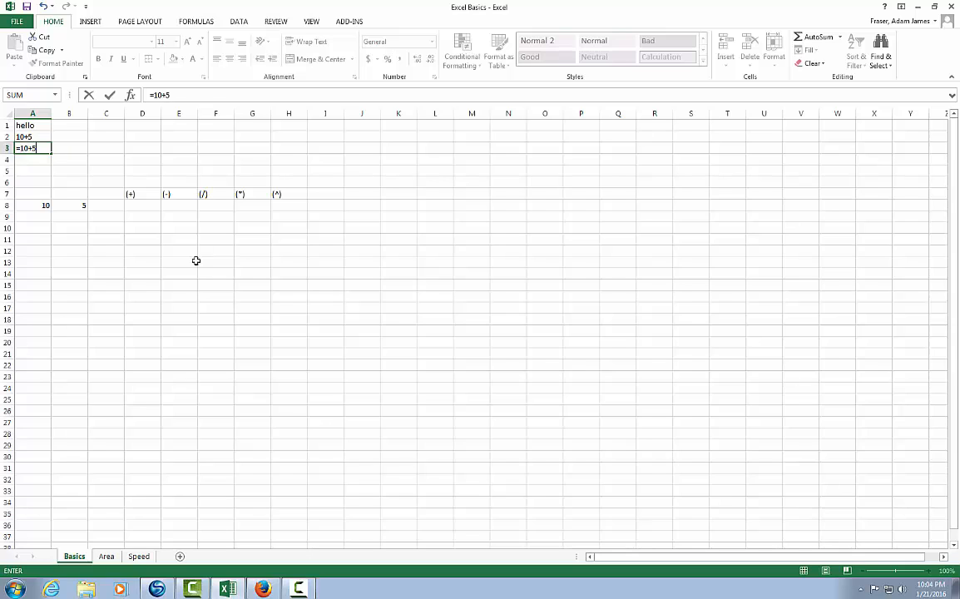
{"action": "key", "text": "Return"}
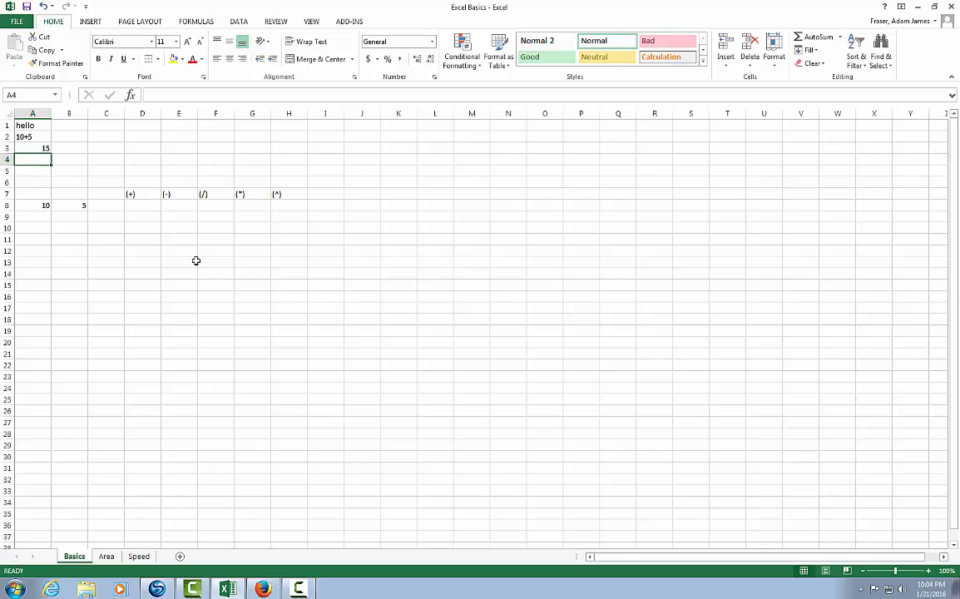
{"action": "left_click", "coordinate": [34, 147]}
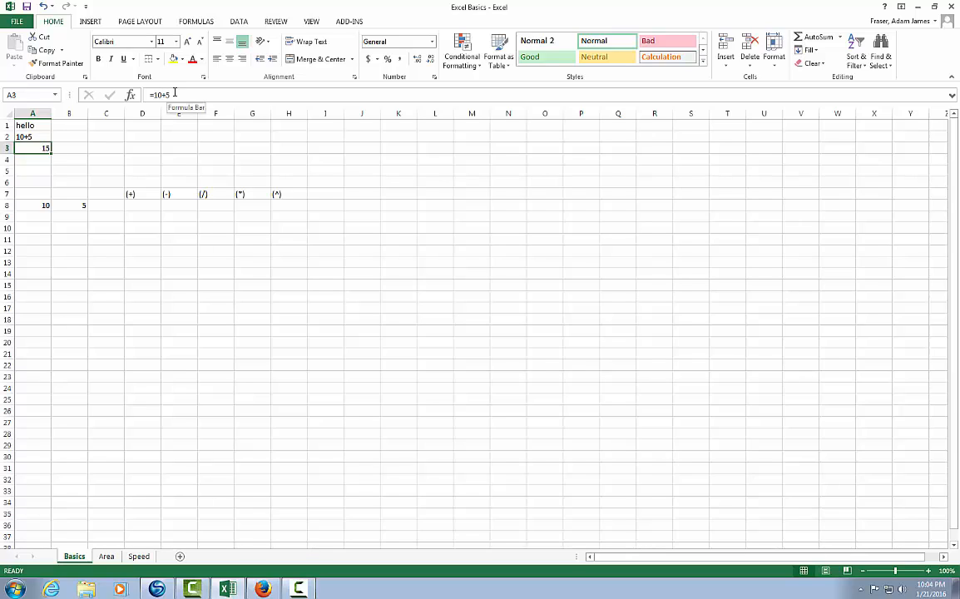
- Enter the subtraction formula =10-5 in B3 and the division formula =10/5 in C3
{"action": "left_click", "coordinate": [66, 148]}
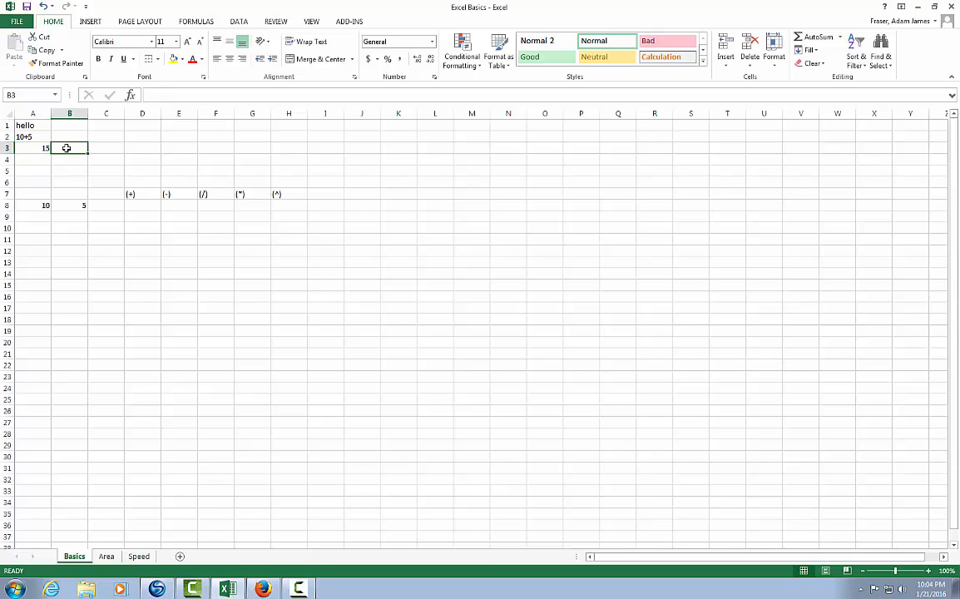
{"action": "type", "text": "=10-5"}
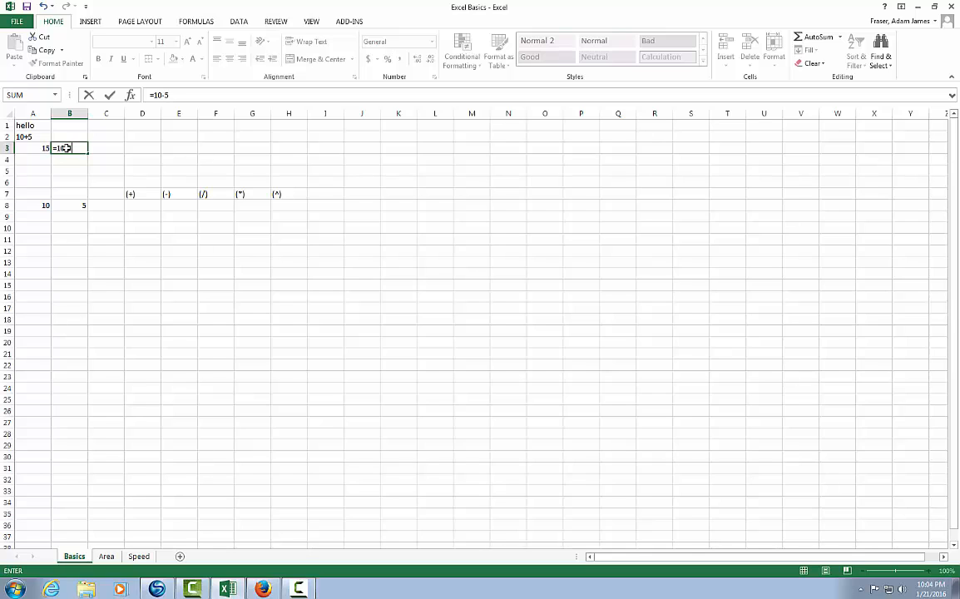
{"action": "left_click", "coordinate": [113, 149]}
{"action": "type", "text": "=10/5"}
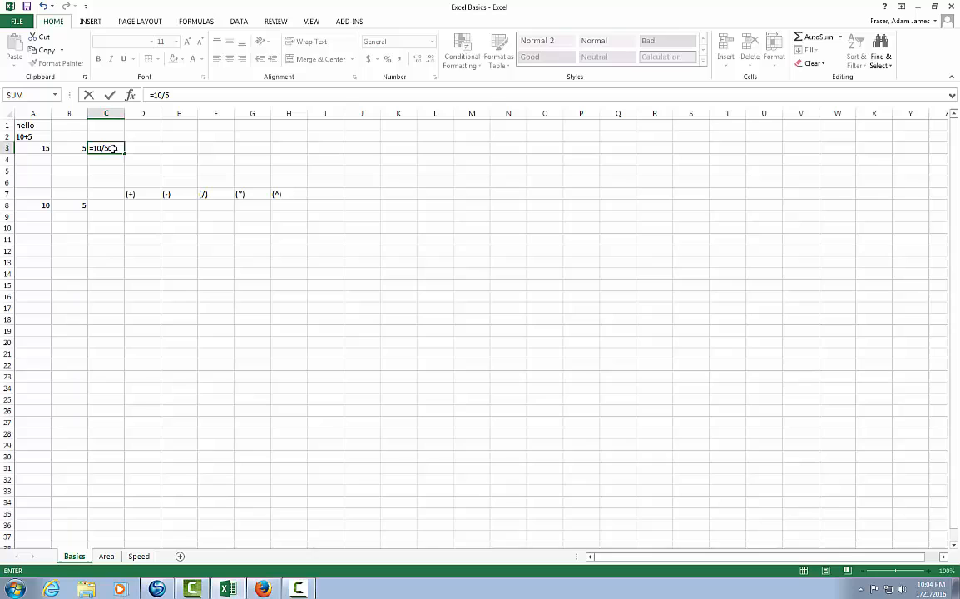
- Enter the multiplication formula =10*5 in D3
{"action": "left_click", "coordinate": [161, 149]}
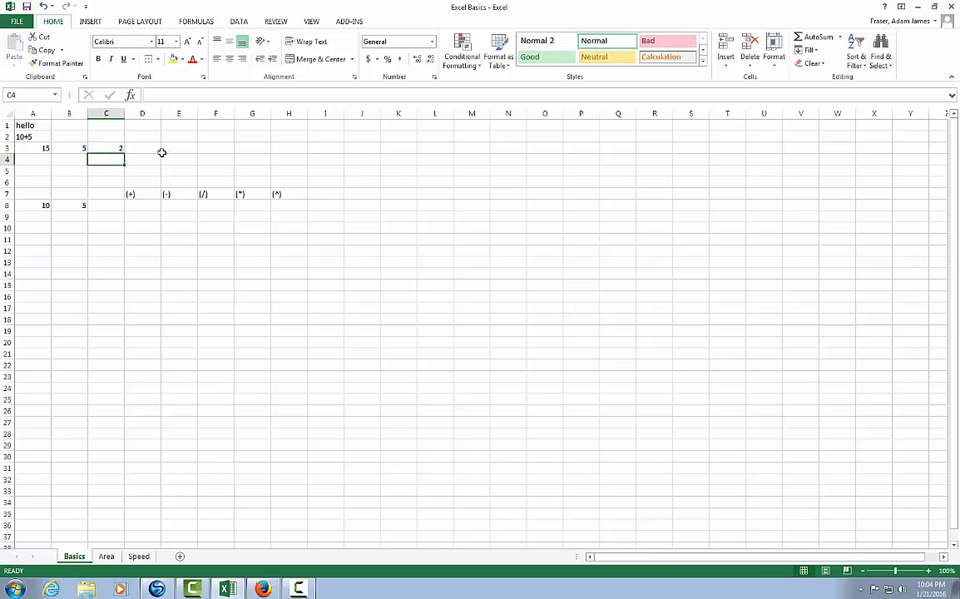
{"action": "type", "text": "=10*5"}
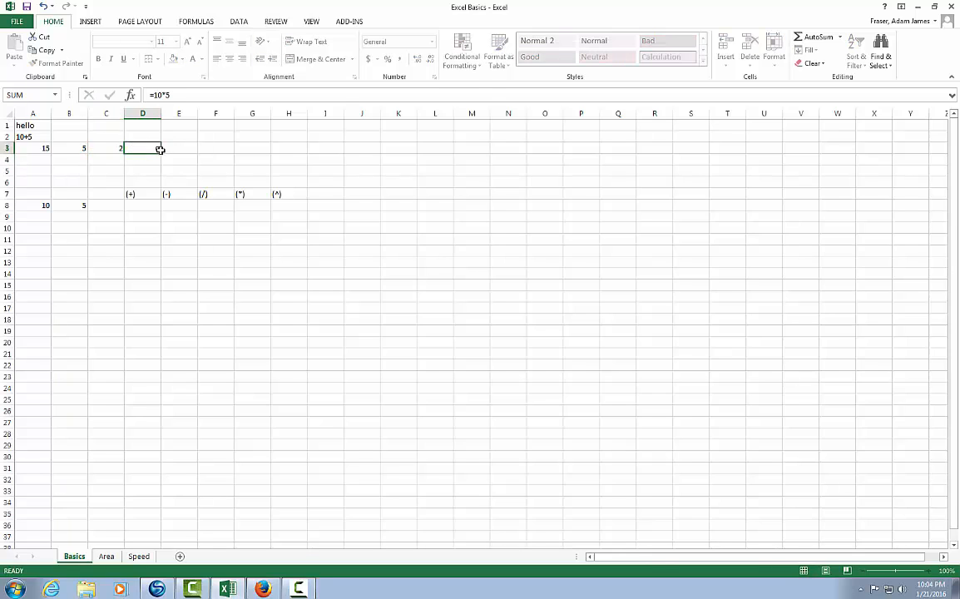
{"action": "key", "text": "Return"}
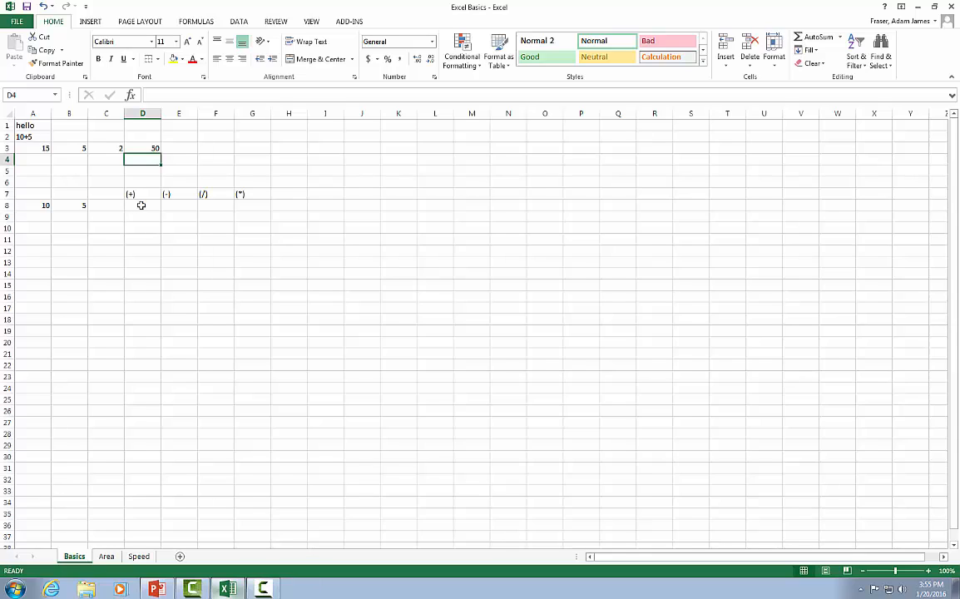
- In D8, under the (+) heading, enter the cell-reference formula =A8+B8
{"action": "left_click", "coordinate": [141, 205]}
{"action": "type", "text": "="}
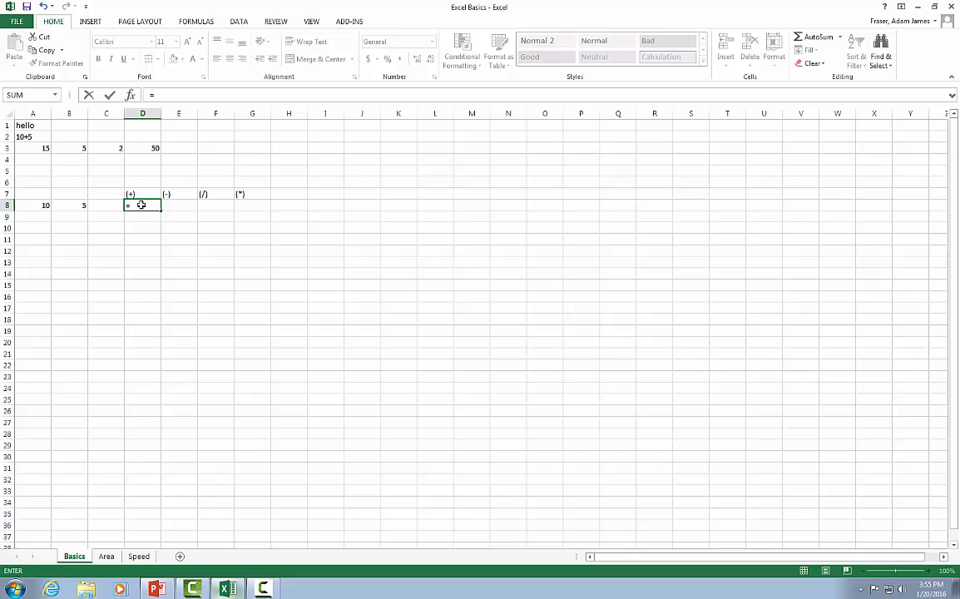
{"action": "left_click", "coordinate": [36, 205]}
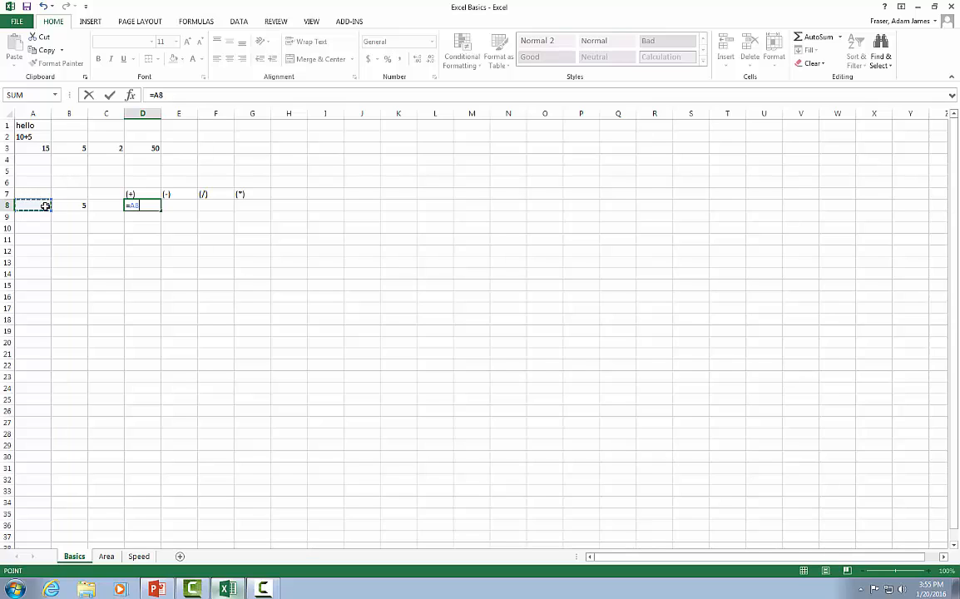
{"action": "type", "text": "+"}
{"action": "left_click", "coordinate": [63, 205]}
{"action": "key", "text": "Return"}
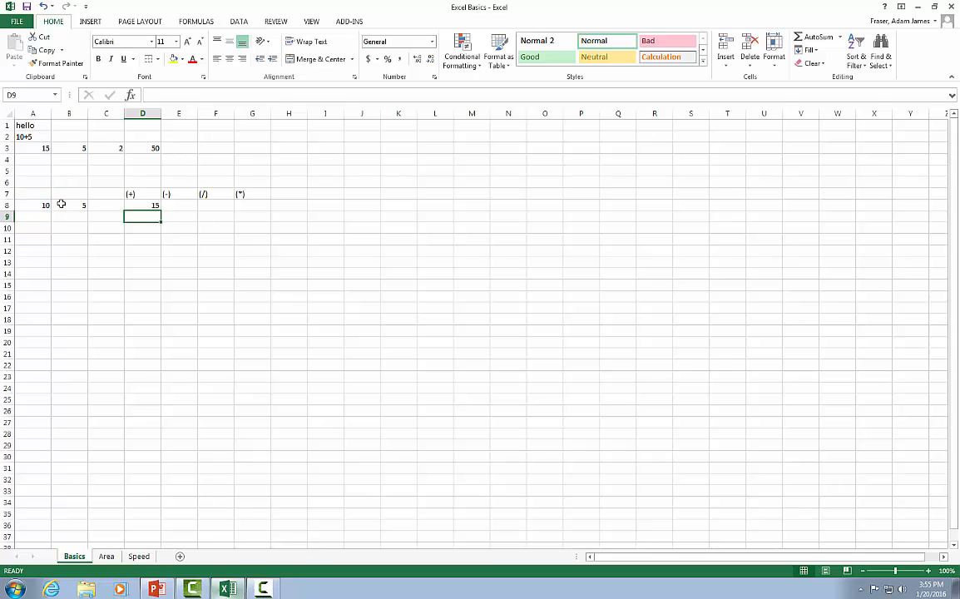
- In E8, under the (-) heading, enter the cell-reference formula =A8-B8
{"action": "left_click", "coordinate": [173, 205]}
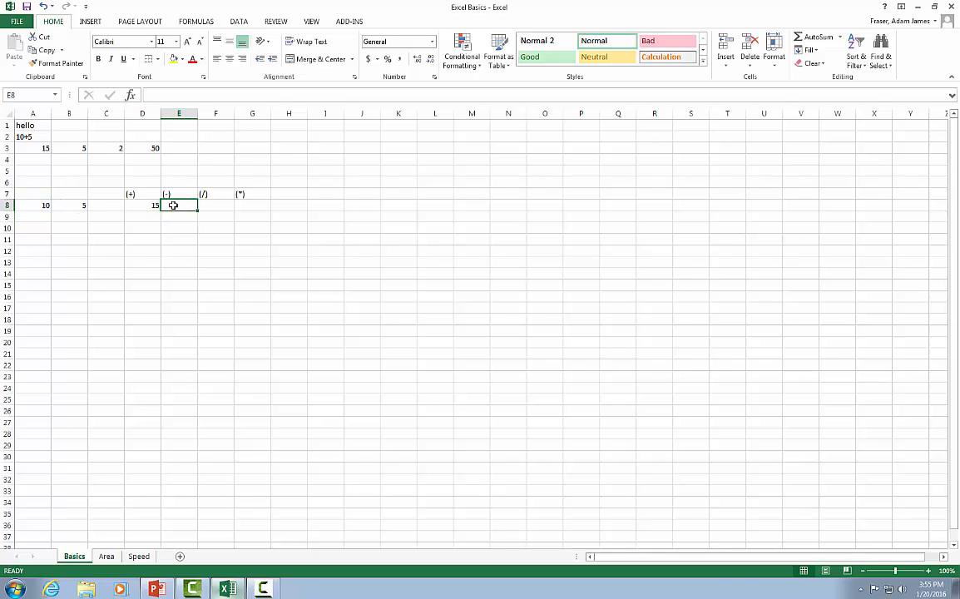
{"action": "type", "text": "="}
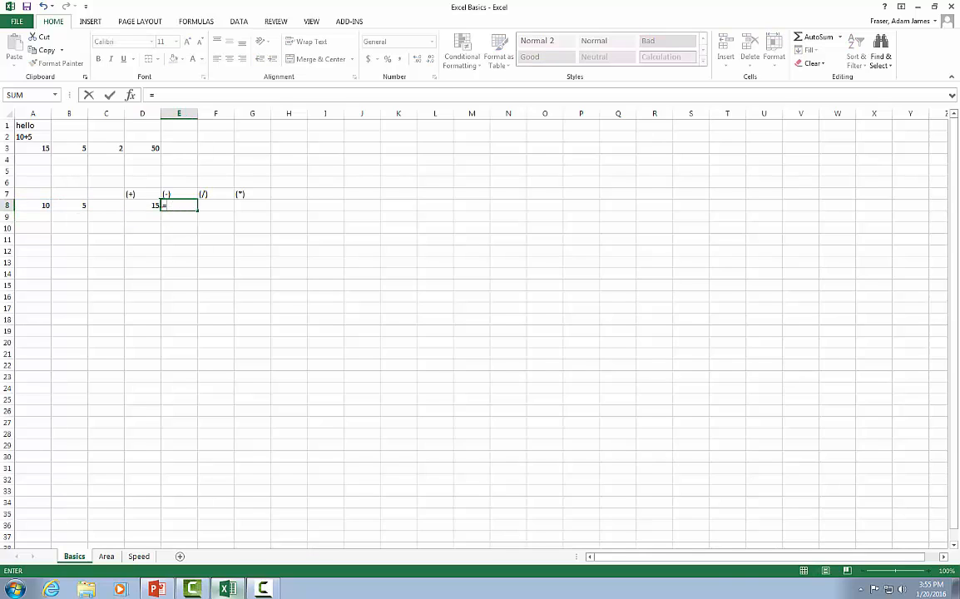
{"action": "left_click", "coordinate": [34, 205]}
{"action": "type", "text": "-"}
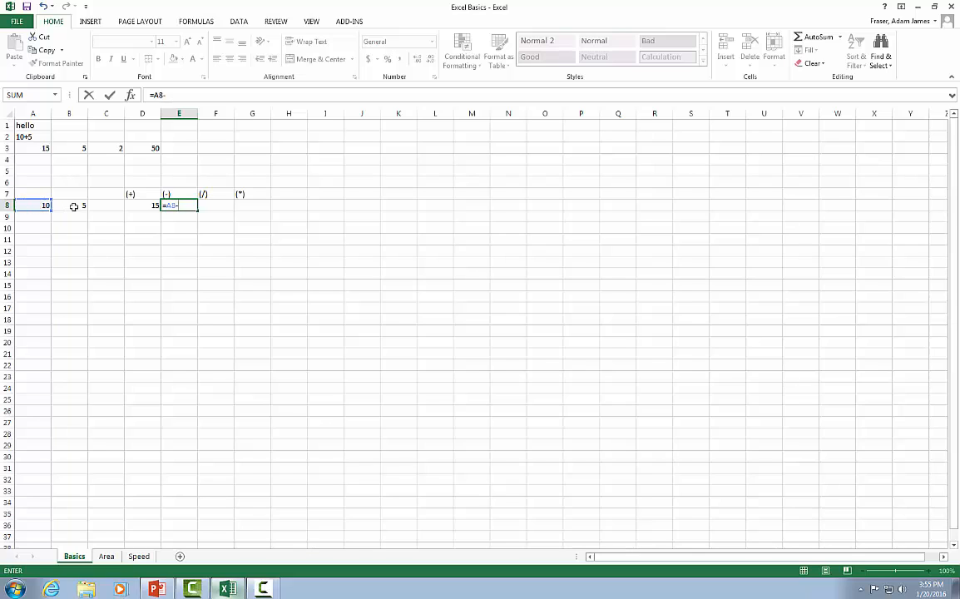
{"action": "left_click", "coordinate": [79, 205]}
{"action": "key", "text": "Return"}
- In F8, under the (/) heading, enter the cell-reference formula =A8/B8
{"action": "left_click", "coordinate": [203, 206]}
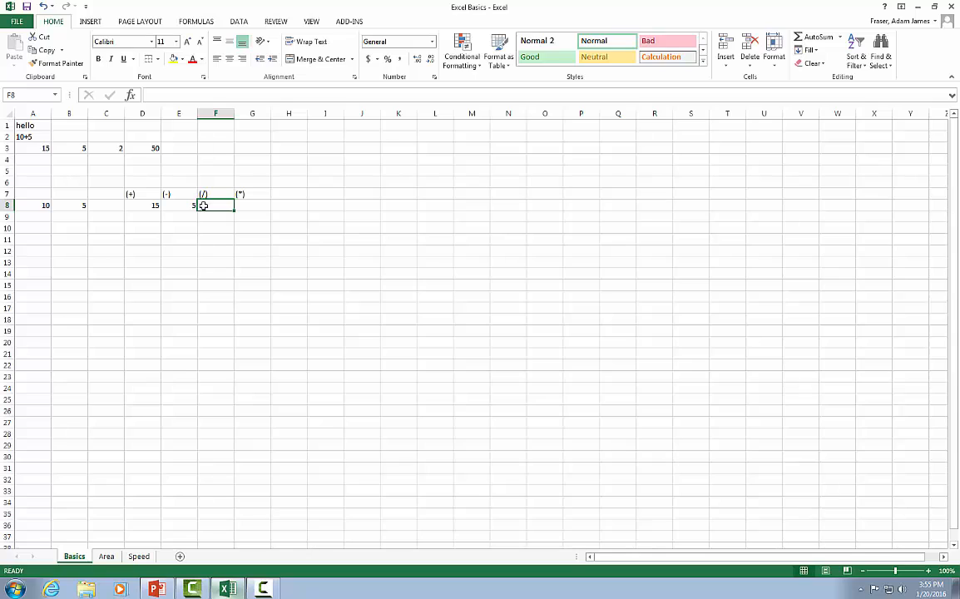
{"action": "type", "text": "="}
{"action": "left_click", "coordinate": [30, 204]}
{"action": "type", "text": "/"}
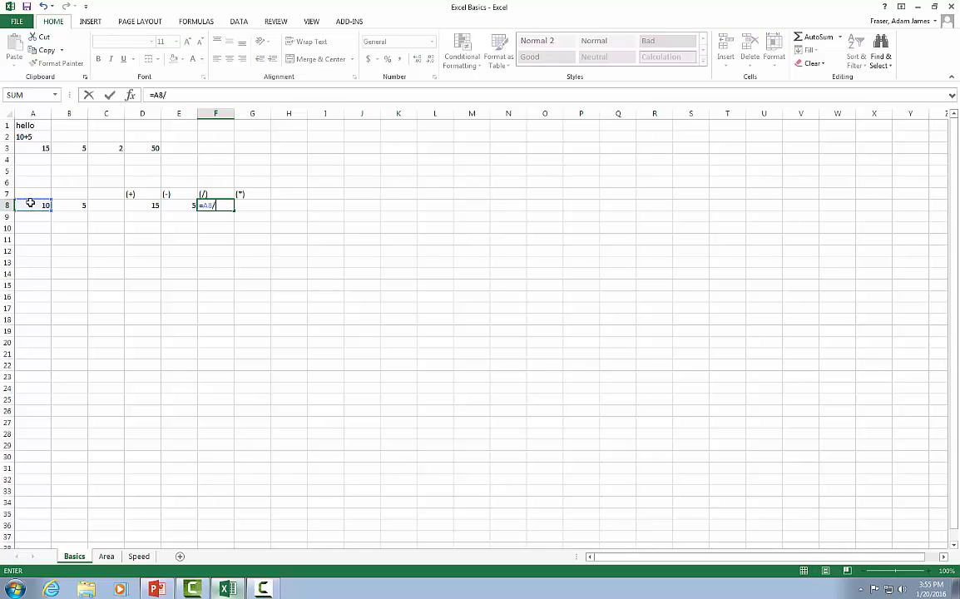
{"action": "left_click", "coordinate": [70, 204]}
{"action": "key", "text": "Return"}
- In G8, under the (*) heading, enter the cell-reference formula =A8*B8
{"action": "left_click", "coordinate": [240, 203]}
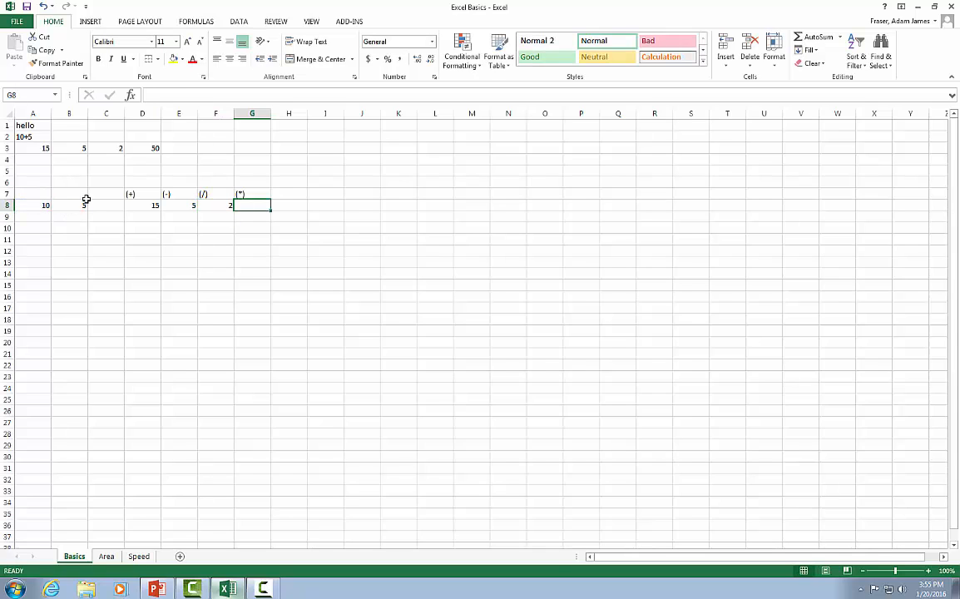
{"action": "type", "text": "="}
{"action": "left_click", "coordinate": [41, 205]}
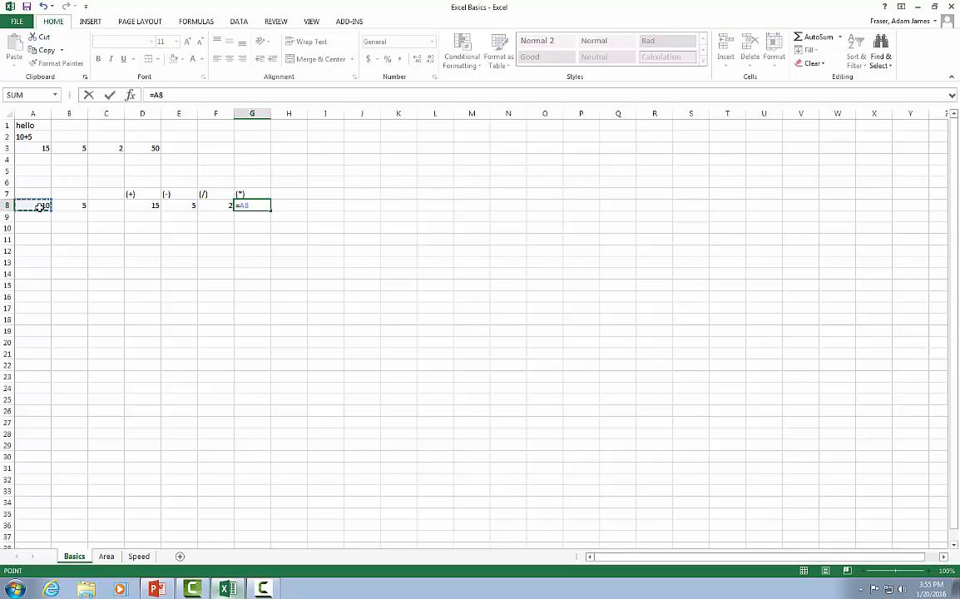
{"action": "type", "text": "*"}
{"action": "left_click", "coordinate": [74, 205]}
{"action": "key", "text": "Return"}
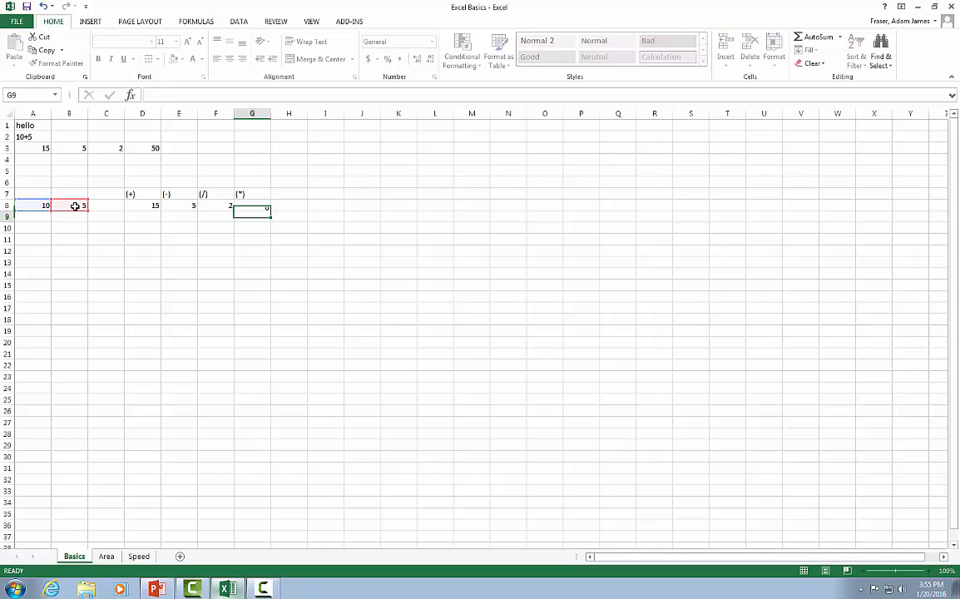
- Add the exponent heading (^) in H7, beside the multiplication heading
{"action": "left_click", "coordinate": [293, 196]}
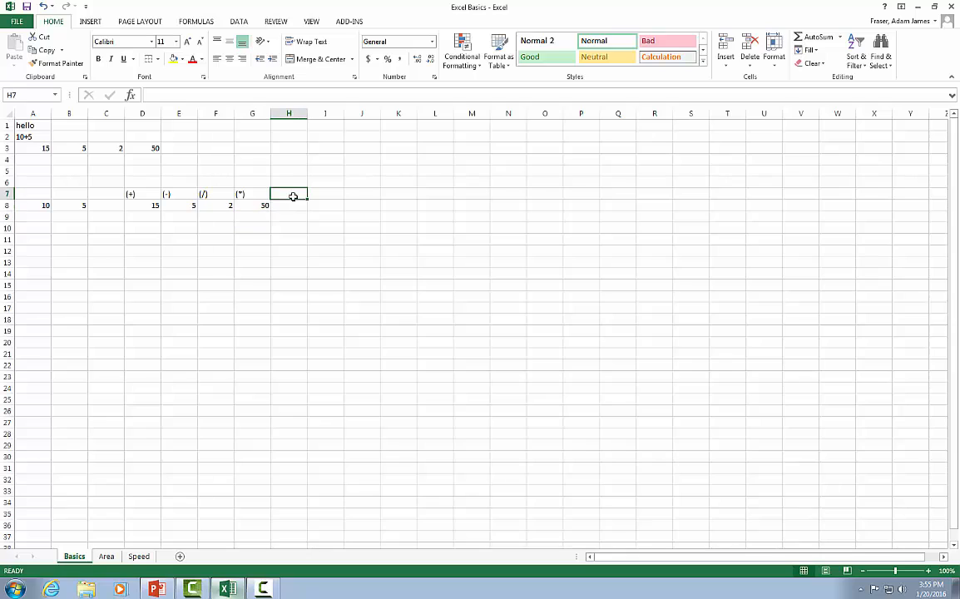
{"action": "type", "text": "("}
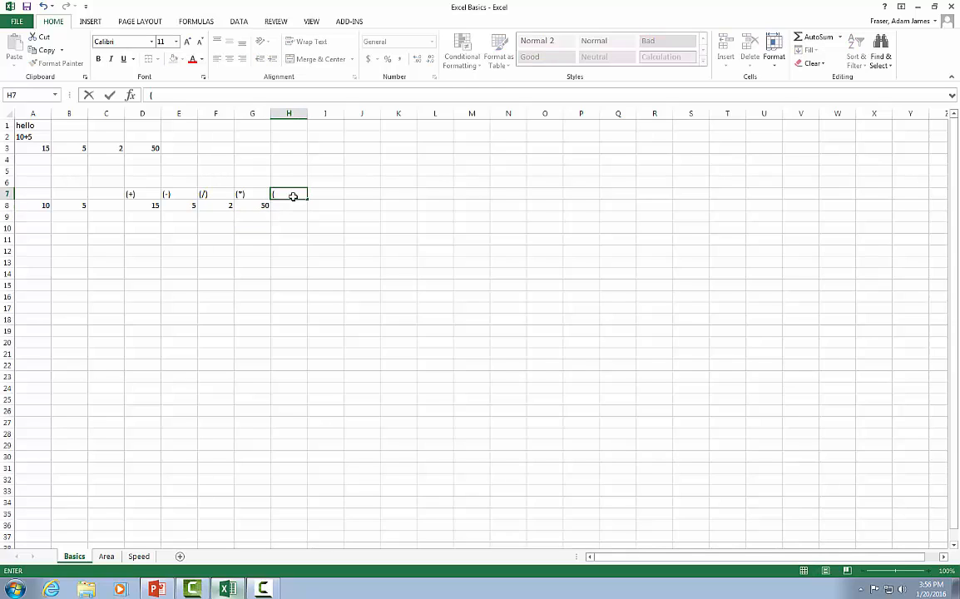
{"action": "type", "text": "^)"}
- In H8, under the (^) heading, enter the cell-reference formula =A8^B8
{"action": "left_click", "coordinate": [286, 205]}
{"action": "type", "text": "="}
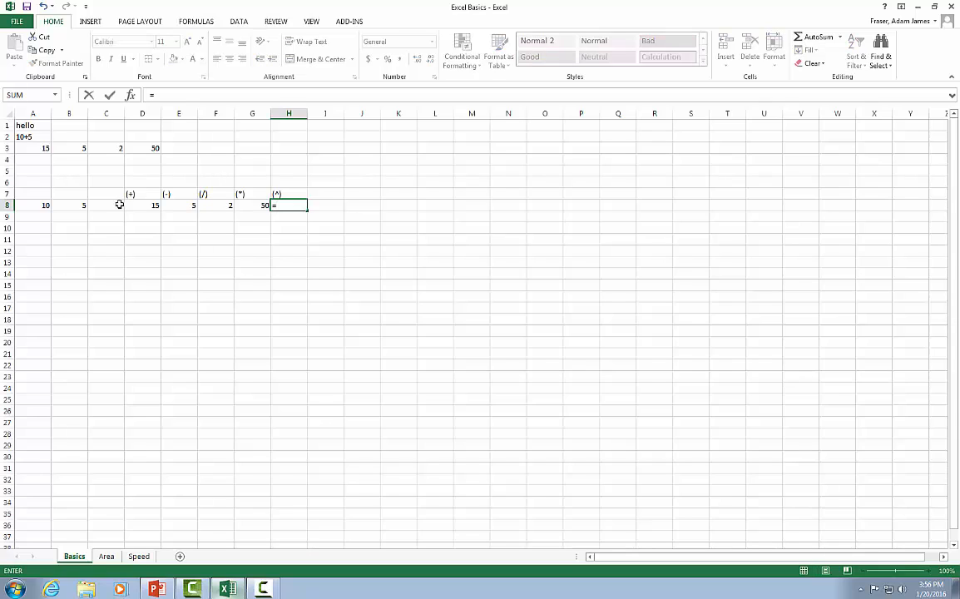
{"action": "left_click", "coordinate": [35, 206]}
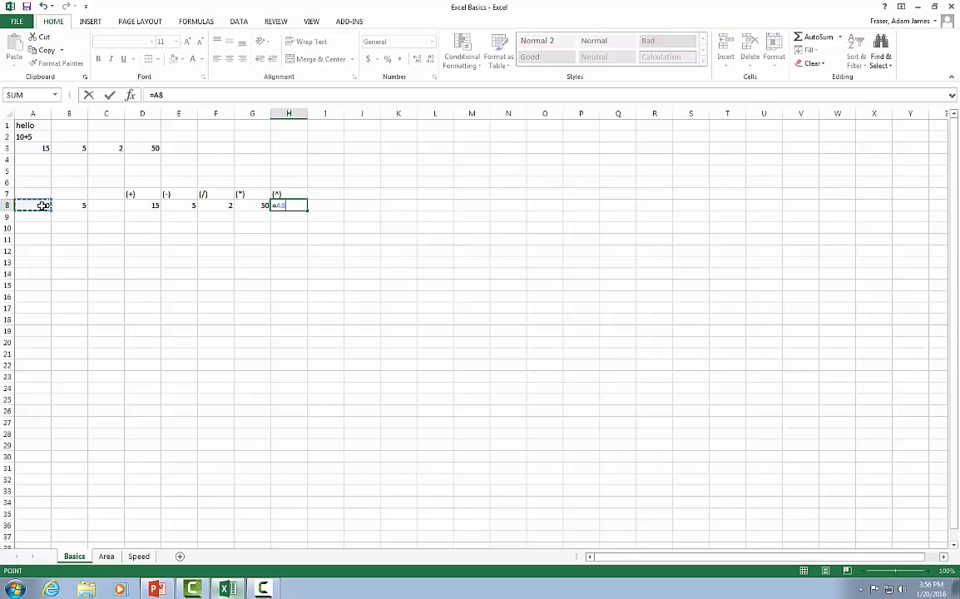
{"action": "type", "text": "^"}
{"action": "left_click", "coordinate": [70, 204]}
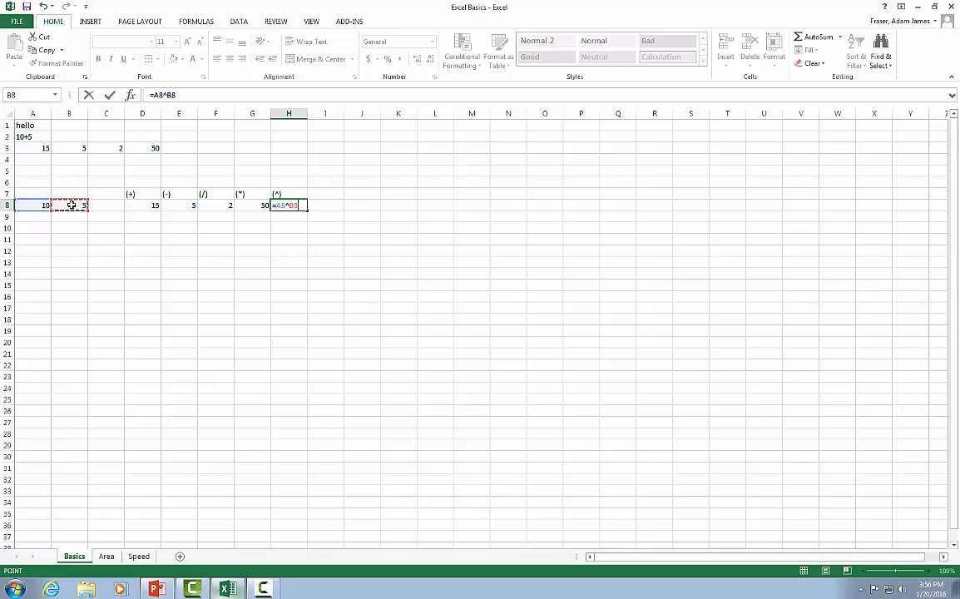
{"action": "key", "text": "Return"}
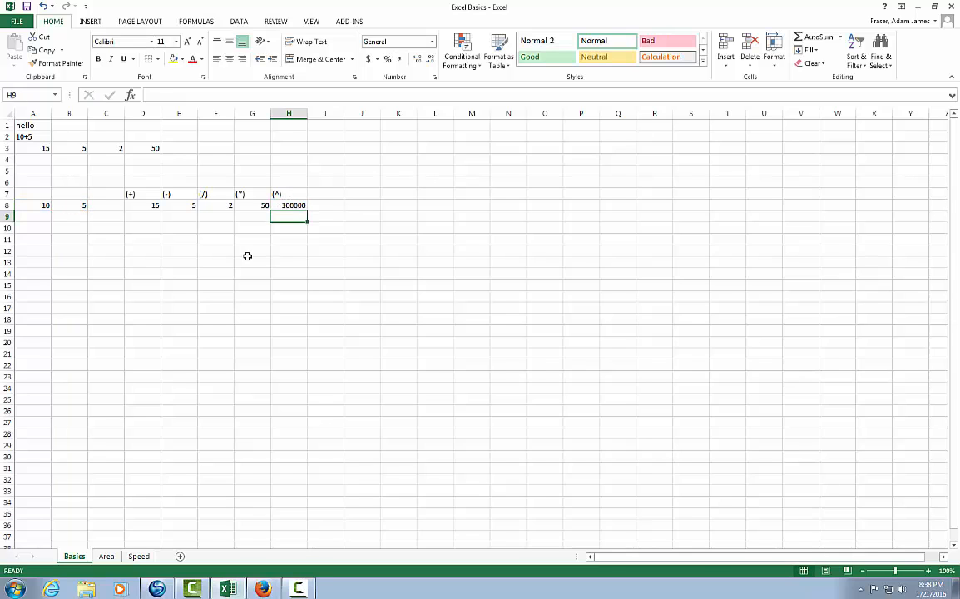
- In D12, enter a formula that adds A8 and B8 in parentheses and divides by C3: =(A8+B8)/C3
{"action": "left_click", "coordinate": [143, 248]}
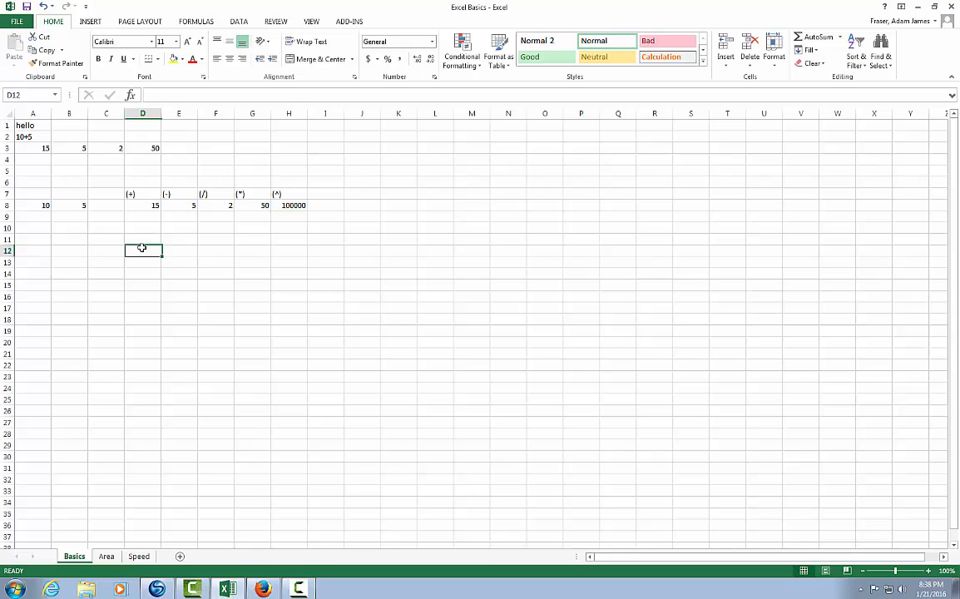
{"action": "type", "text": "=("}
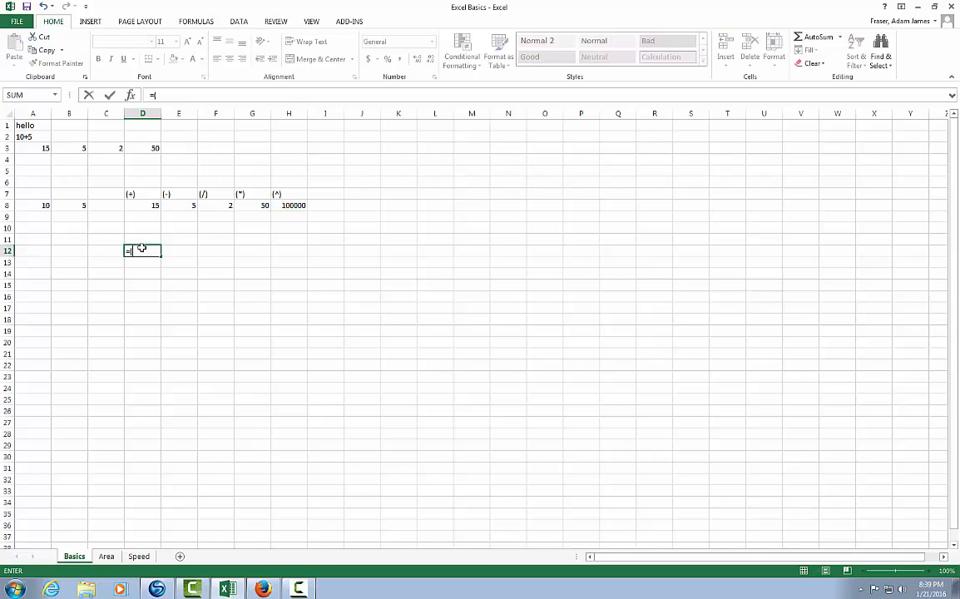
{"action": "left_click", "coordinate": [36, 205]}
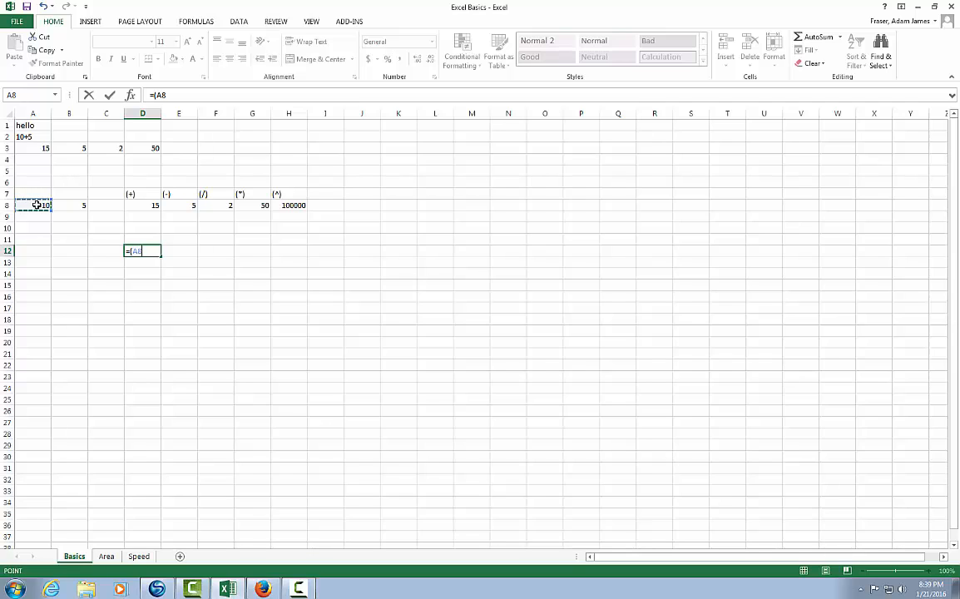
{"action": "type", "text": "+"}
{"action": "left_click", "coordinate": [84, 204]}
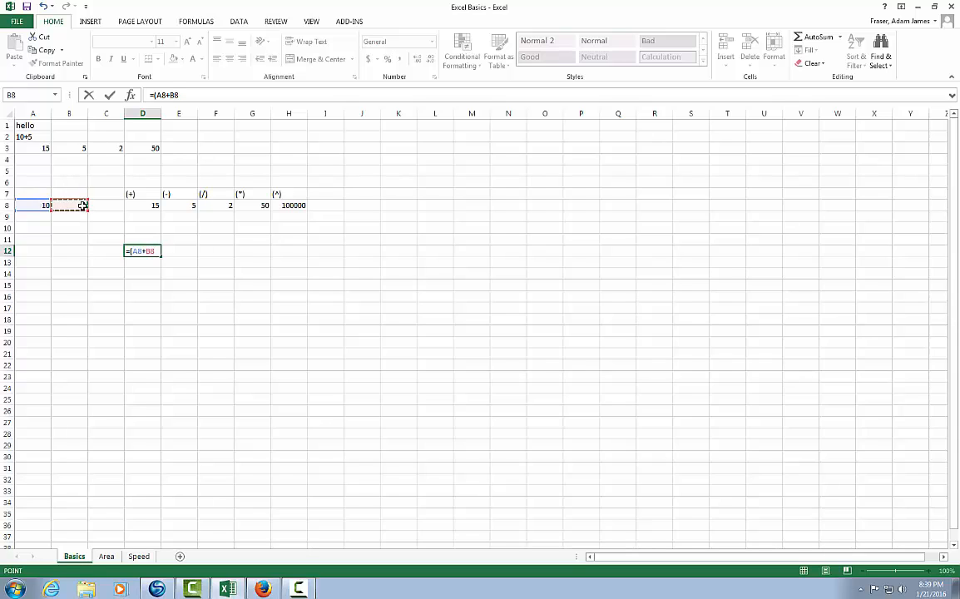
{"action": "type", "text": ")/"}
{"action": "left_click", "coordinate": [118, 147]}
{"action": "key", "text": "Return"}
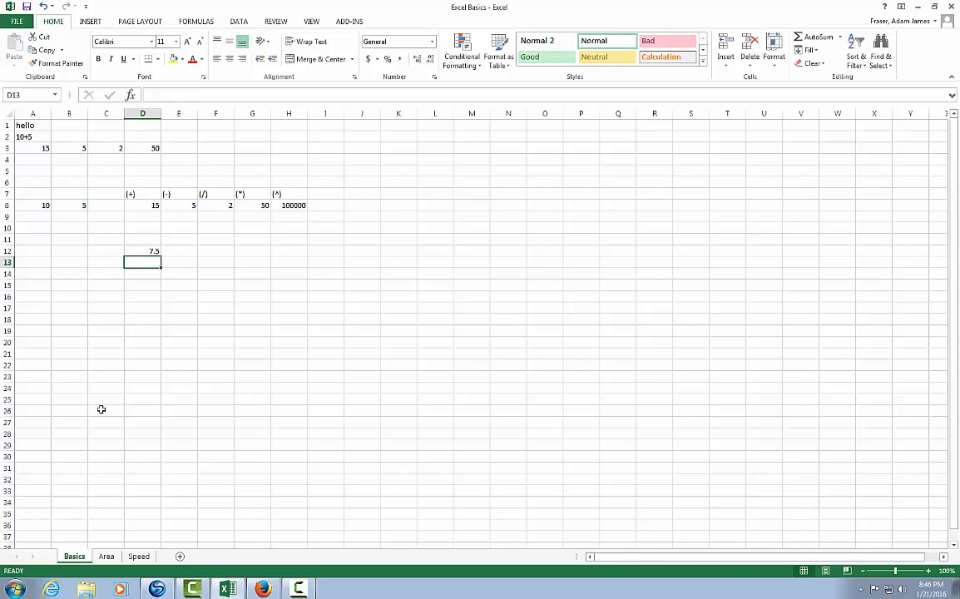
- On the Area sheet, calculate the first property's area in D2 with =B2*C2 and fill the formula down to D6
{"action": "left_click", "coordinate": [106, 556]}
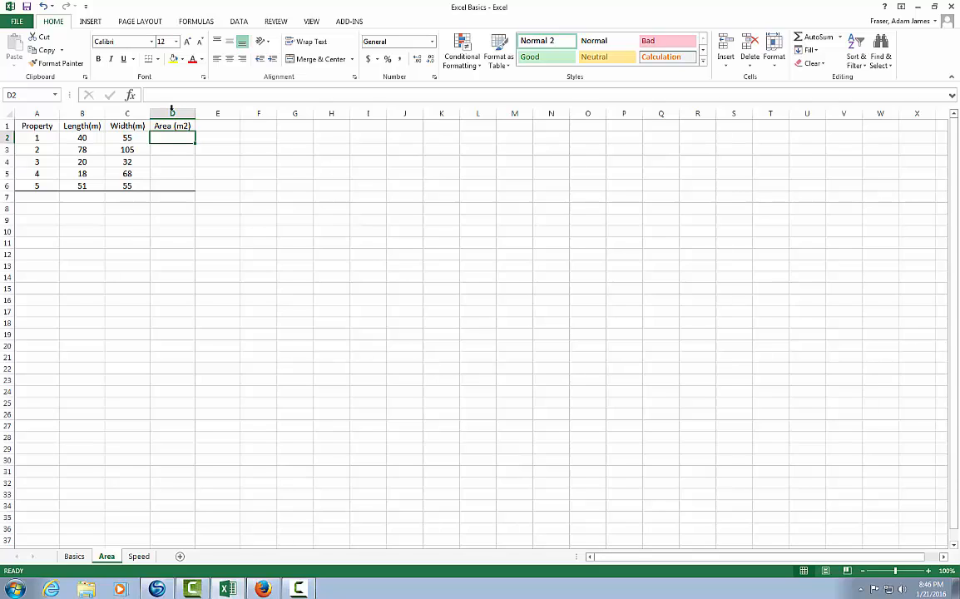
{"action": "type", "text": "="}
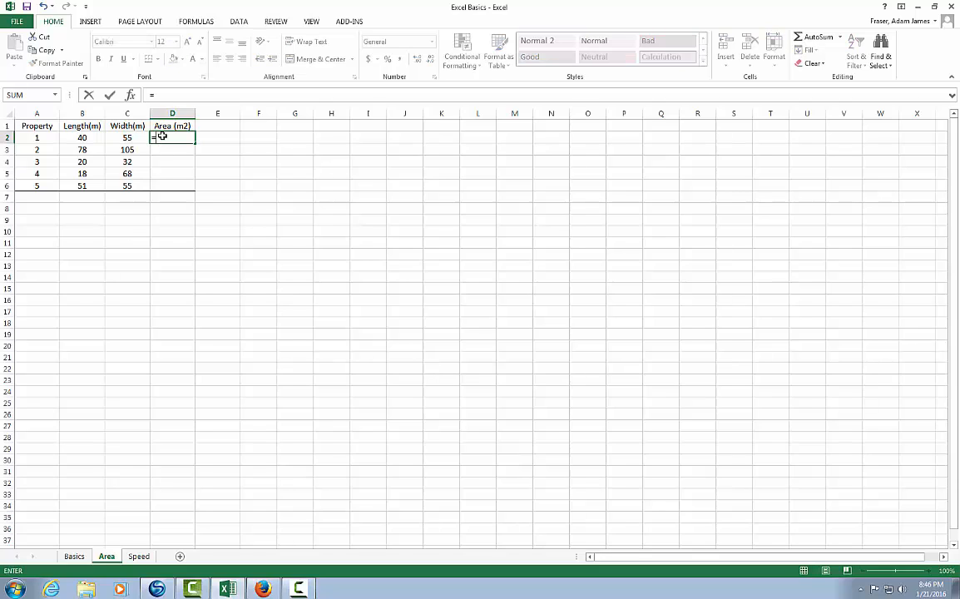
{"action": "left_click", "coordinate": [87, 137]}
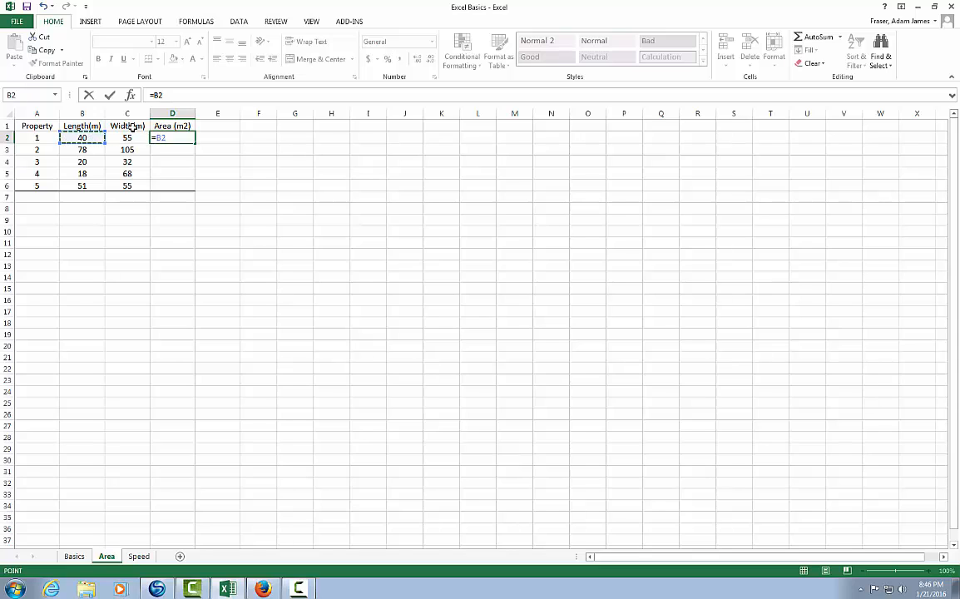
{"action": "type", "text": "*"}
{"action": "left_click", "coordinate": [134, 137]}
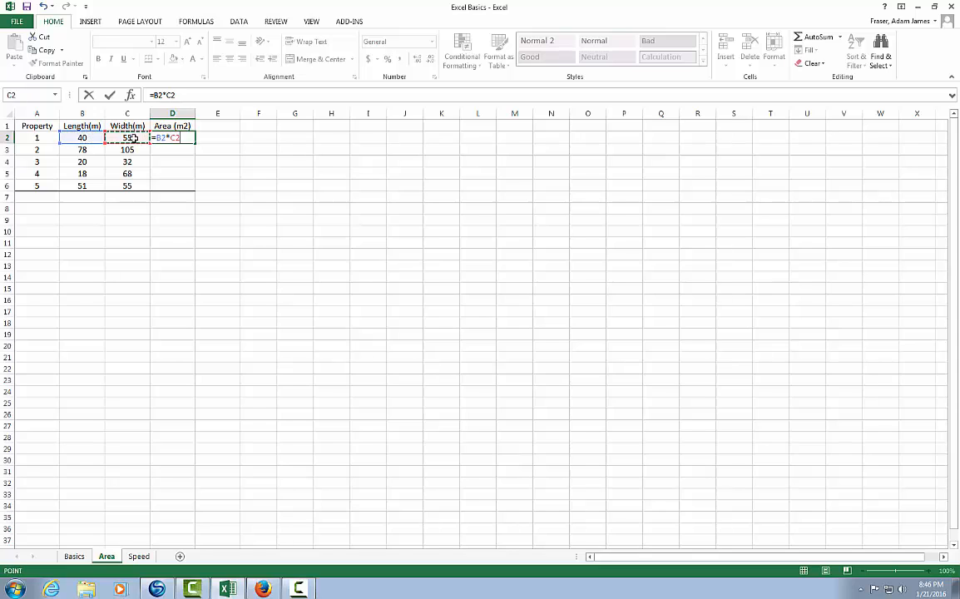
{"action": "key", "text": "Return"}
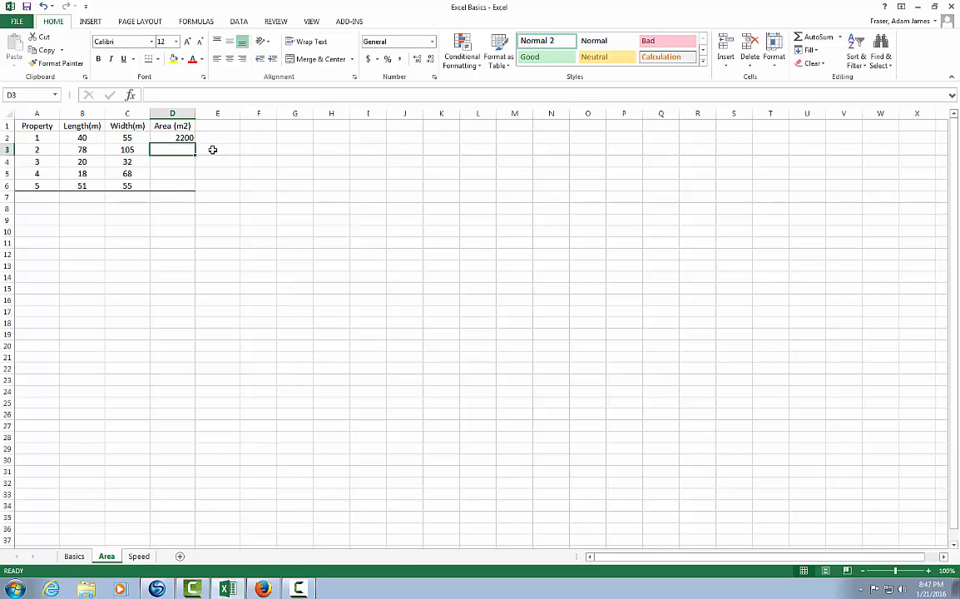
{"action": "left_click", "coordinate": [181, 137]}
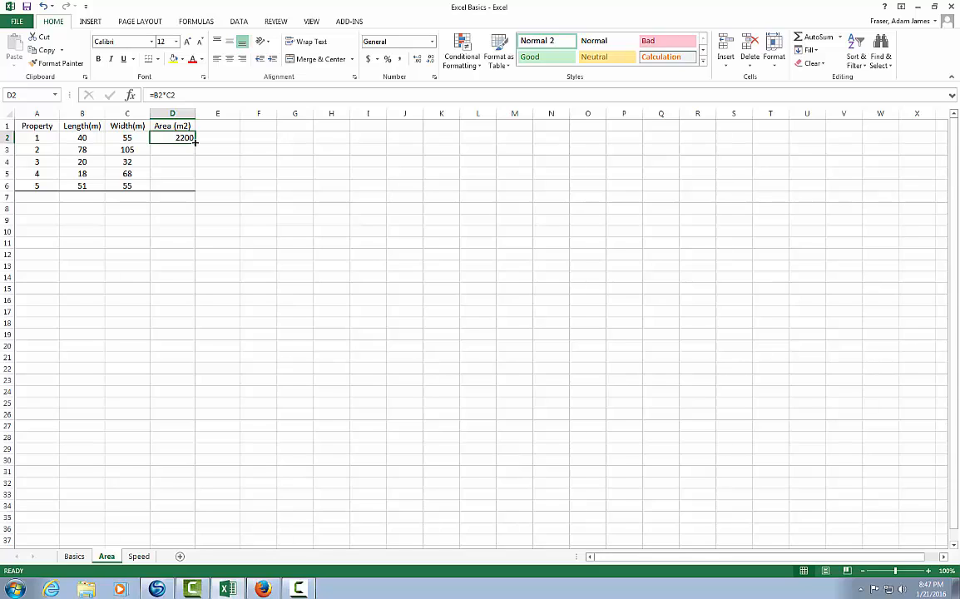
{"action": "left_click_drag", "start_coordinate": [194, 142], "coordinate": [194, 190]}
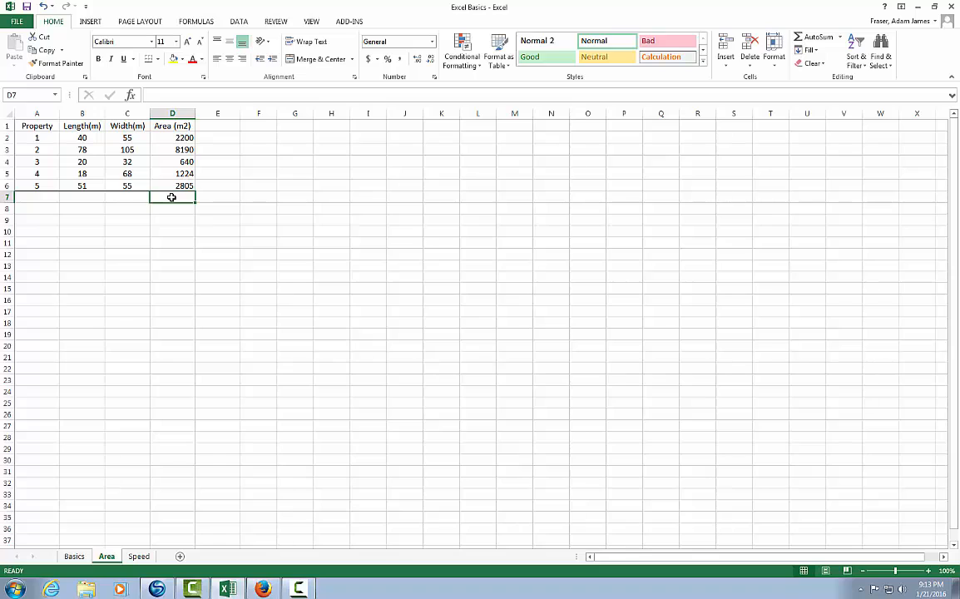
- In D7, total the property areas with =SUM(D2:D6)
{"action": "type", "text": "="}
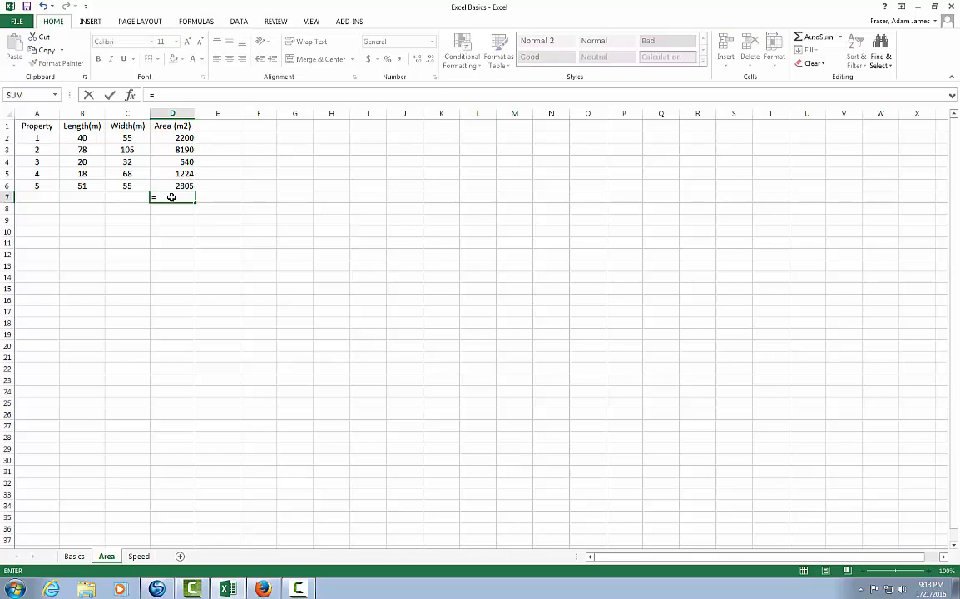
{"action": "type", "text": "SUM"}
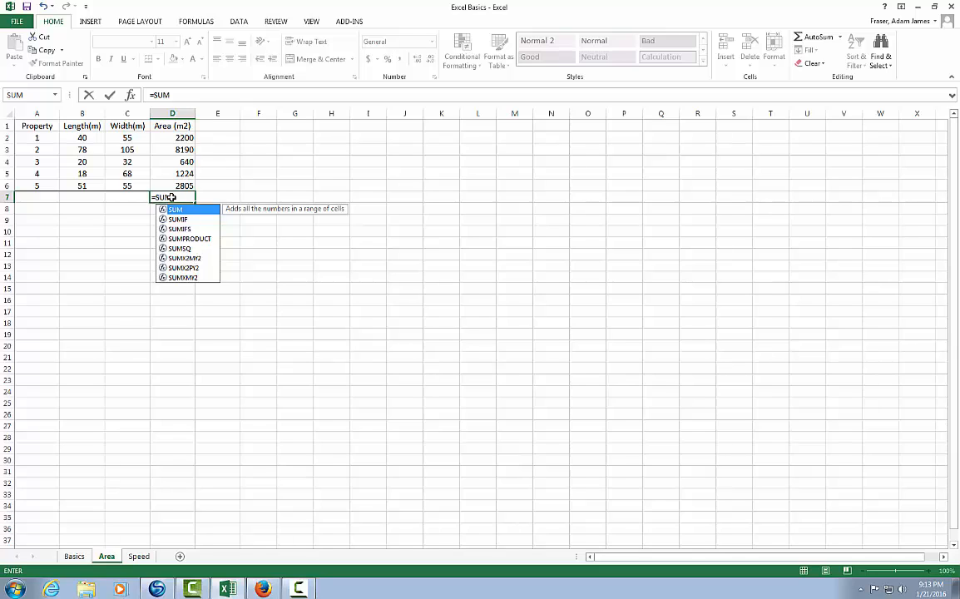
{"action": "type", "text": "("}
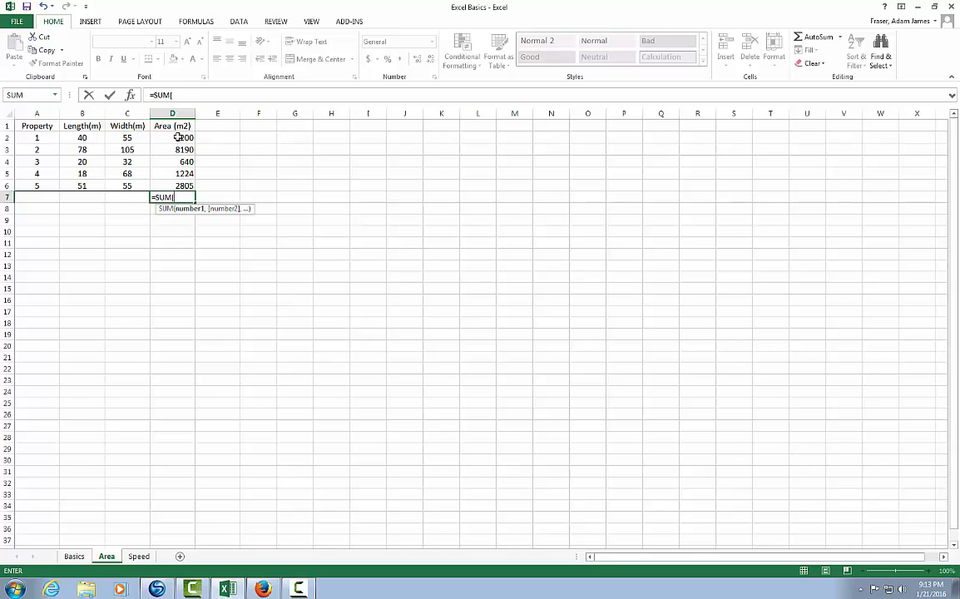
{"action": "left_click_drag", "start_coordinate": [178, 137], "coordinate": [181, 186]}
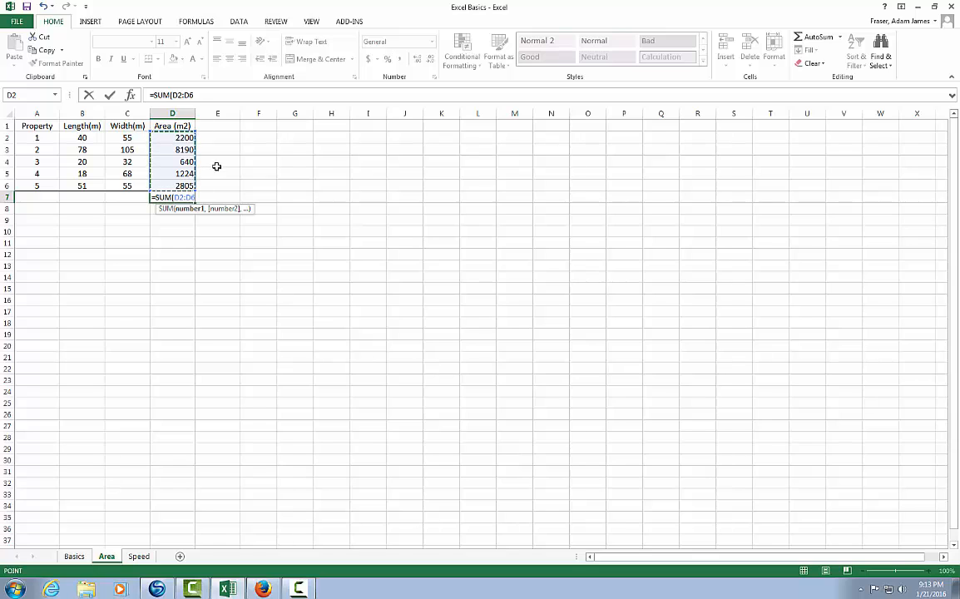
{"action": "key", "text": "Return"}
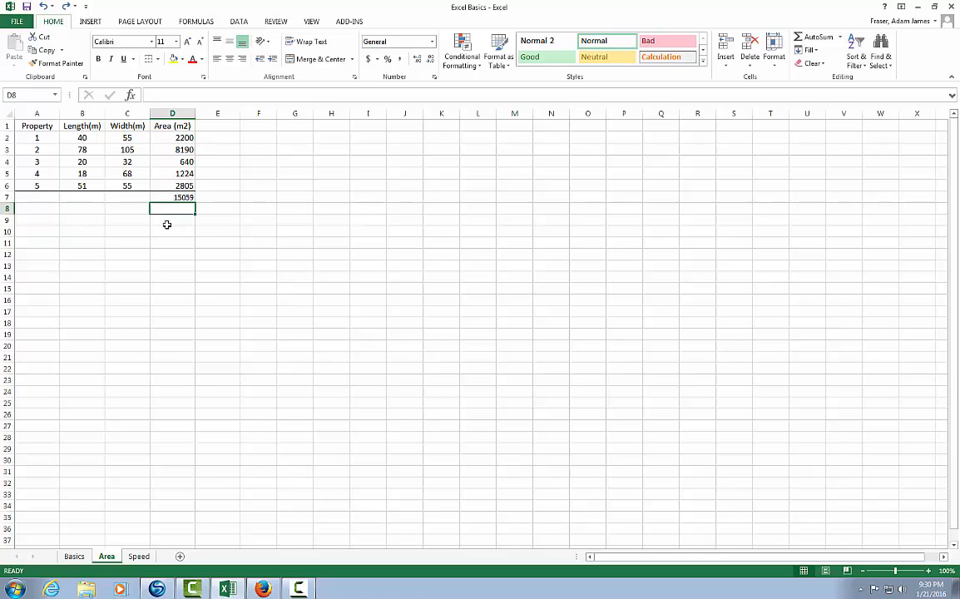
- On the Speed sheet, extend the Car Count series from A2:A3 down to A12, numbering the cars up to 11
{"action": "left_click", "coordinate": [138, 557]}
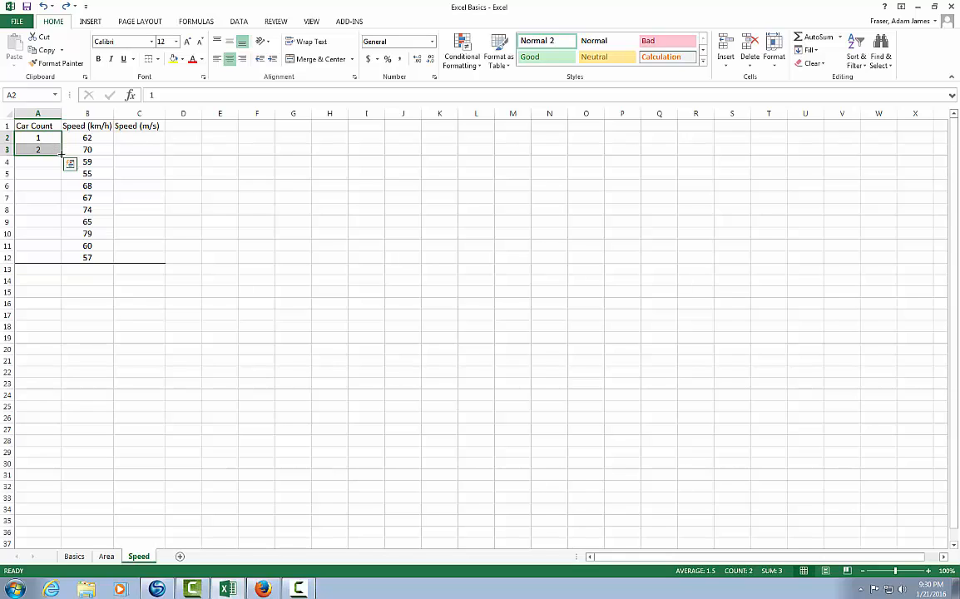
{"action": "left_click_drag", "start_coordinate": [60, 156], "coordinate": [58, 260]}
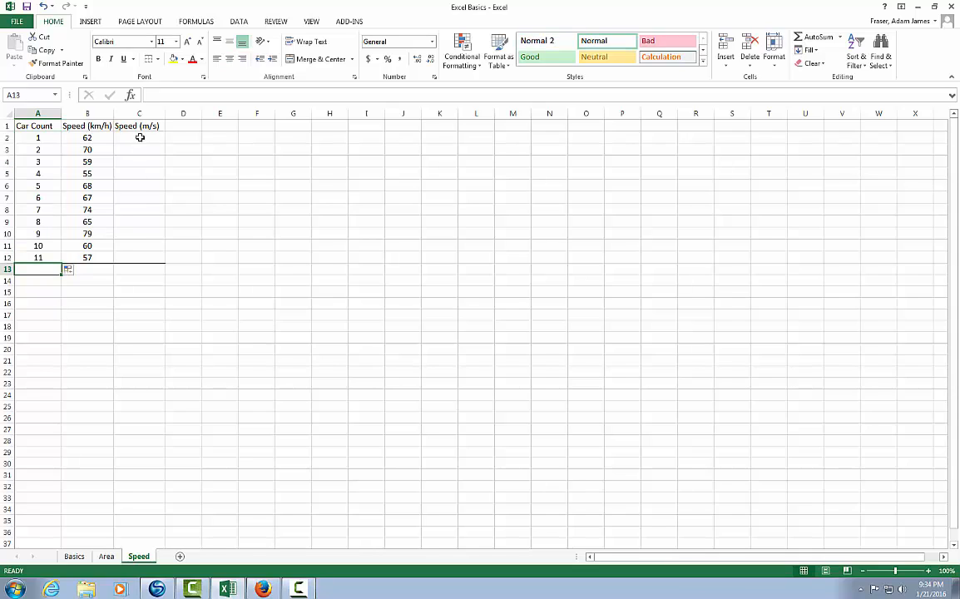
- Convert the first car's speed to m/s in C2 with =B2/3.6 and fill the formula down to C12
{"action": "left_click", "coordinate": [140, 138]}
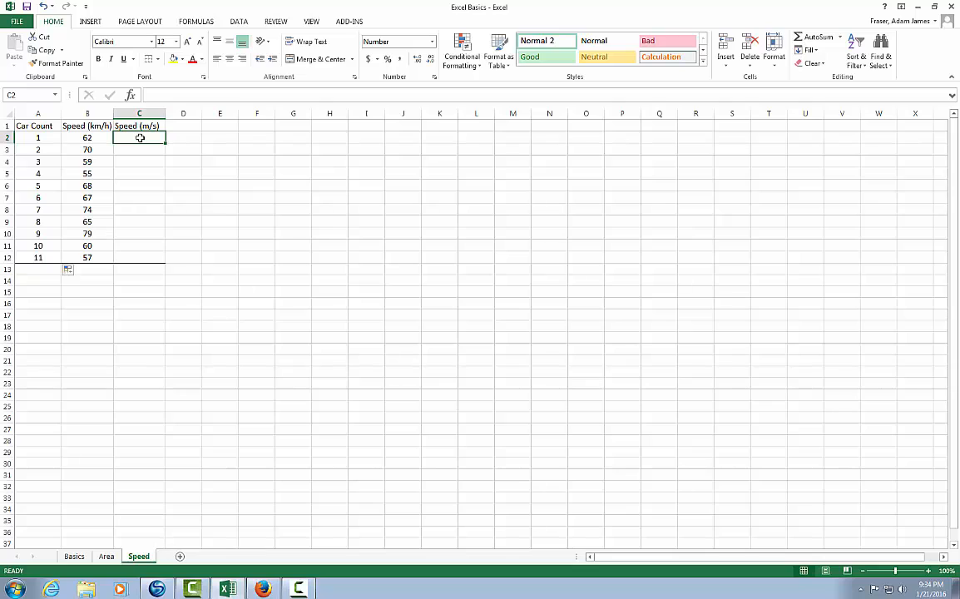
{"action": "type", "text": "="}
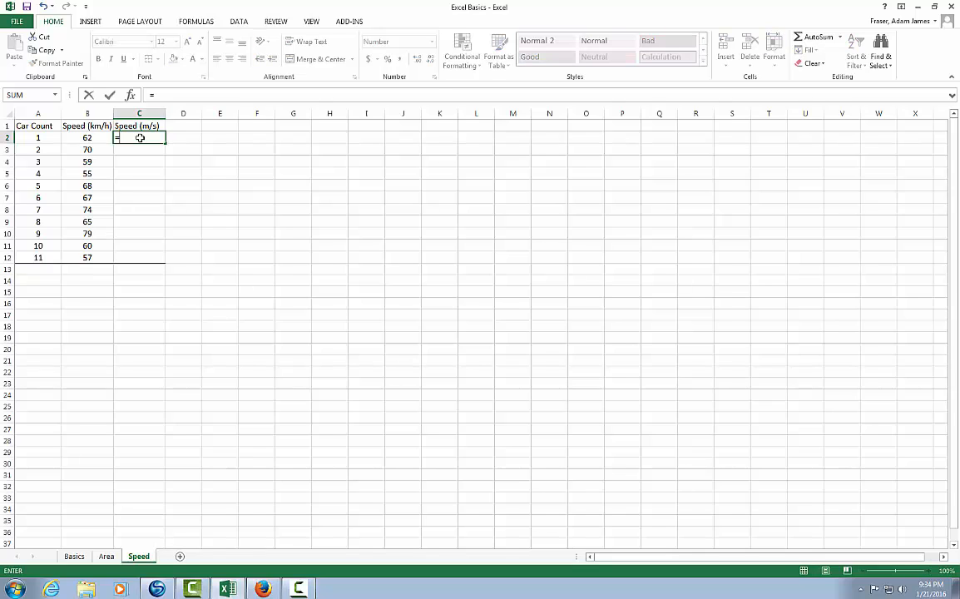
{"action": "left_click", "coordinate": [87, 137]}
{"action": "type", "text": "/3.6"}
{"action": "key", "text": "Return"}
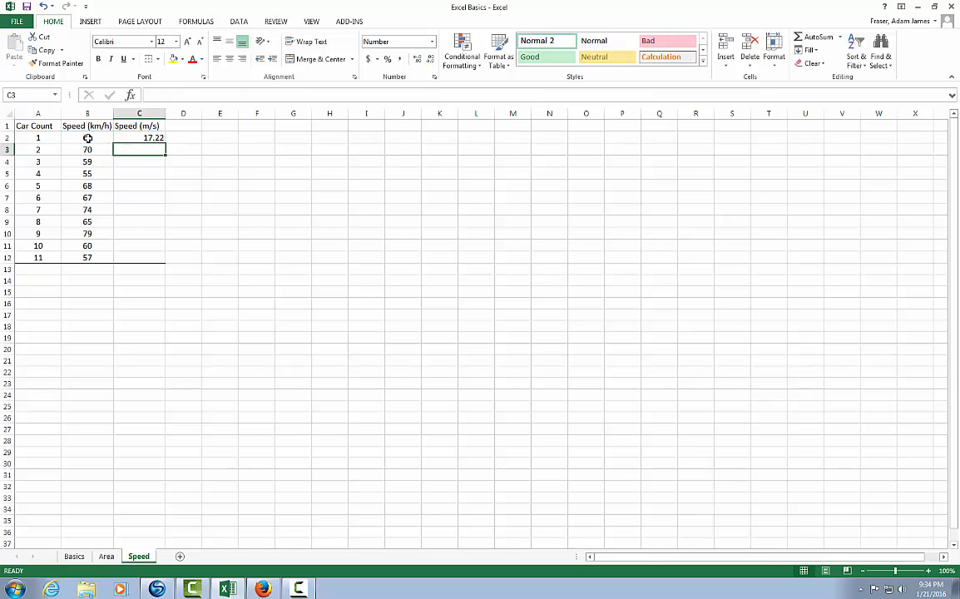
{"action": "left_click", "coordinate": [152, 136]}
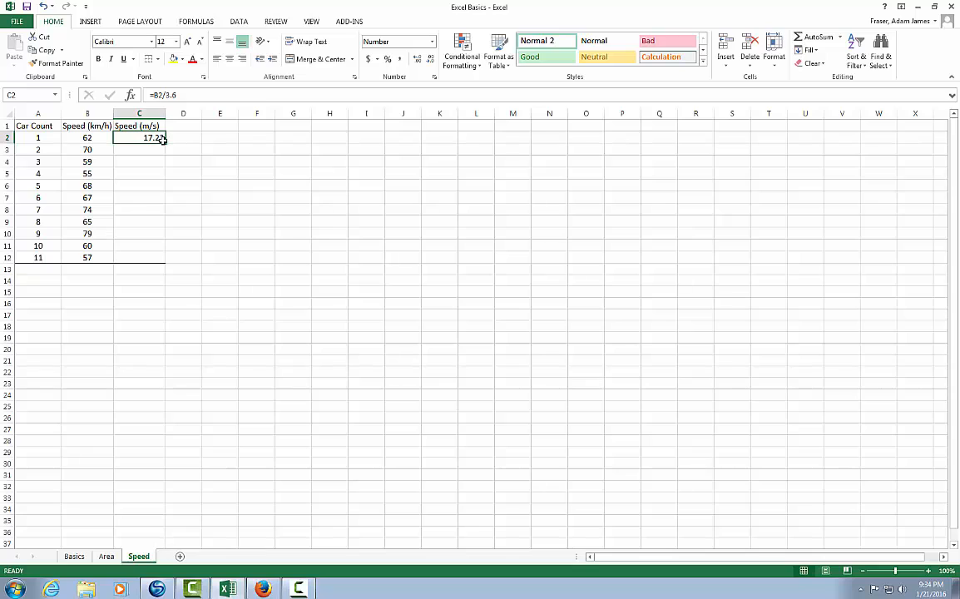
{"action": "left_click_drag", "start_coordinate": [165, 141], "coordinate": [154, 257]}
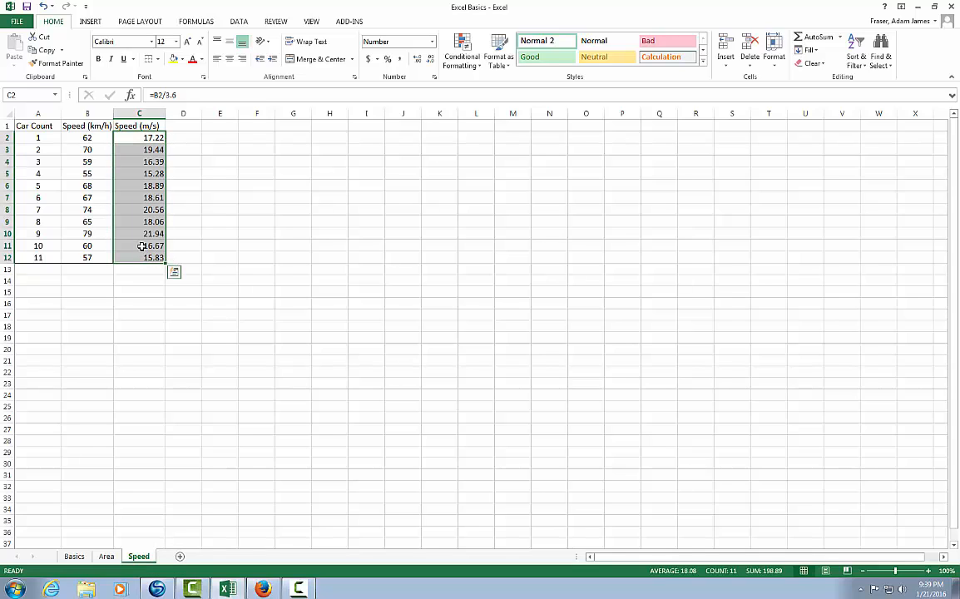
- In B13, calculate the average speed in km/h with =AVERAGE(B2:B12)
{"action": "left_click", "coordinate": [91, 270]}
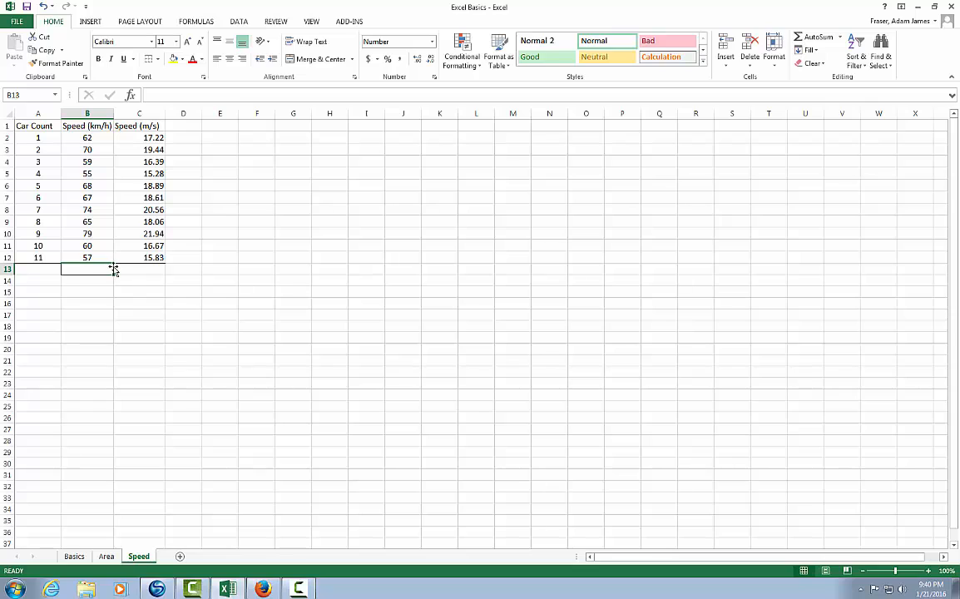
{"action": "type", "text": "=AV"}
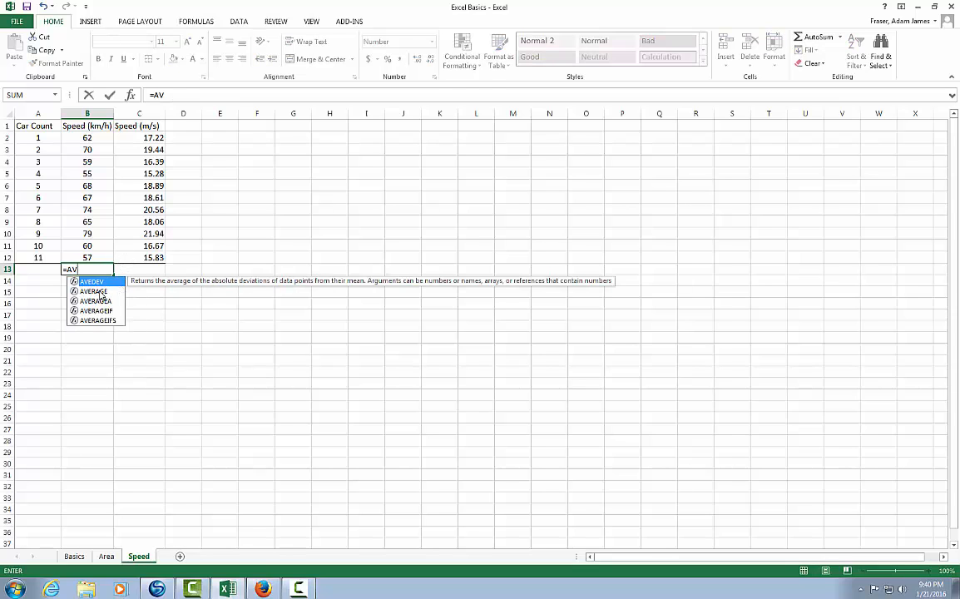
{"action": "double_click", "coordinate": [98, 290]}
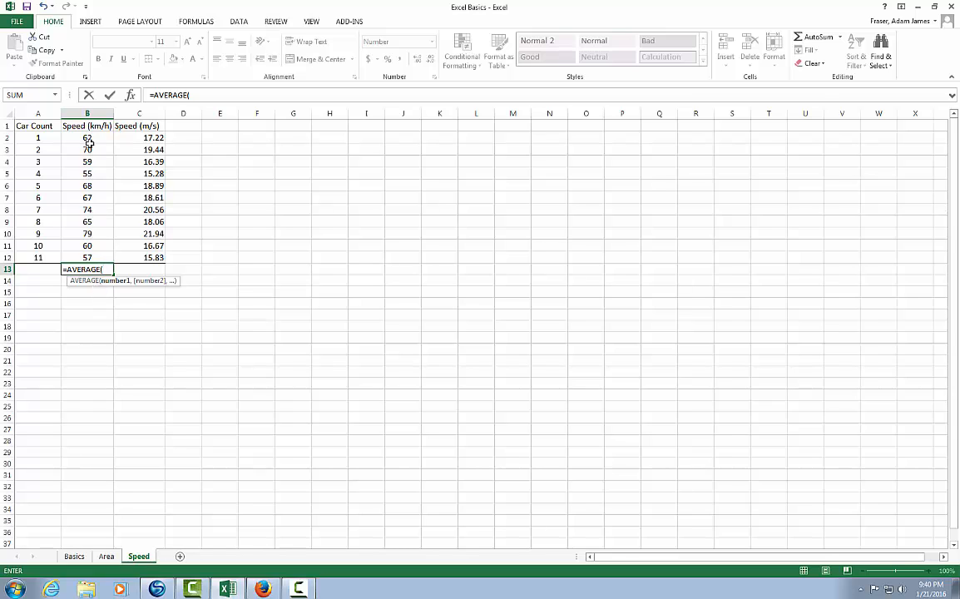
{"action": "left_click_drag", "start_coordinate": [88, 137], "coordinate": [96, 258]}
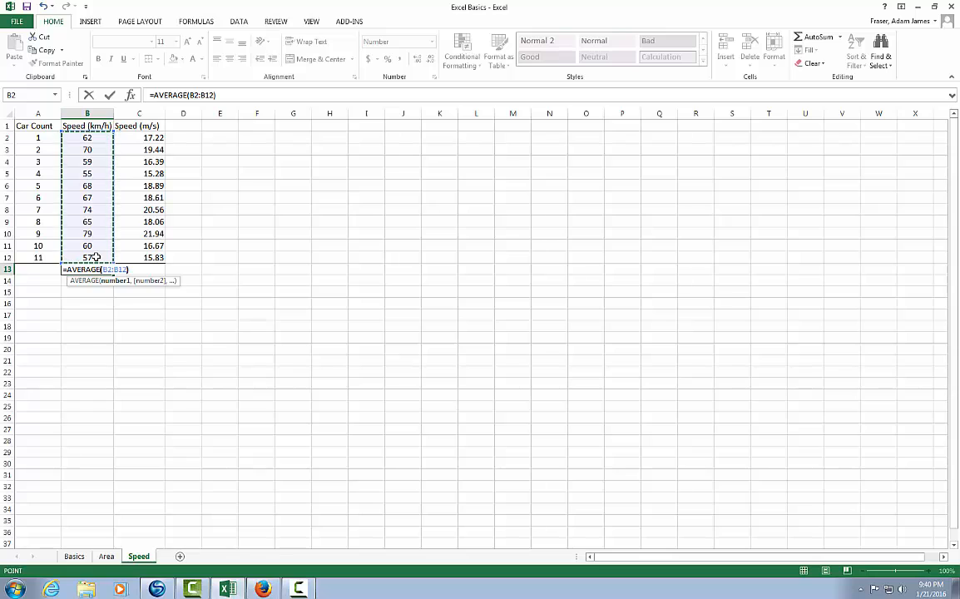
{"action": "type", "text": ")"}
{"action": "key", "text": "Return"}
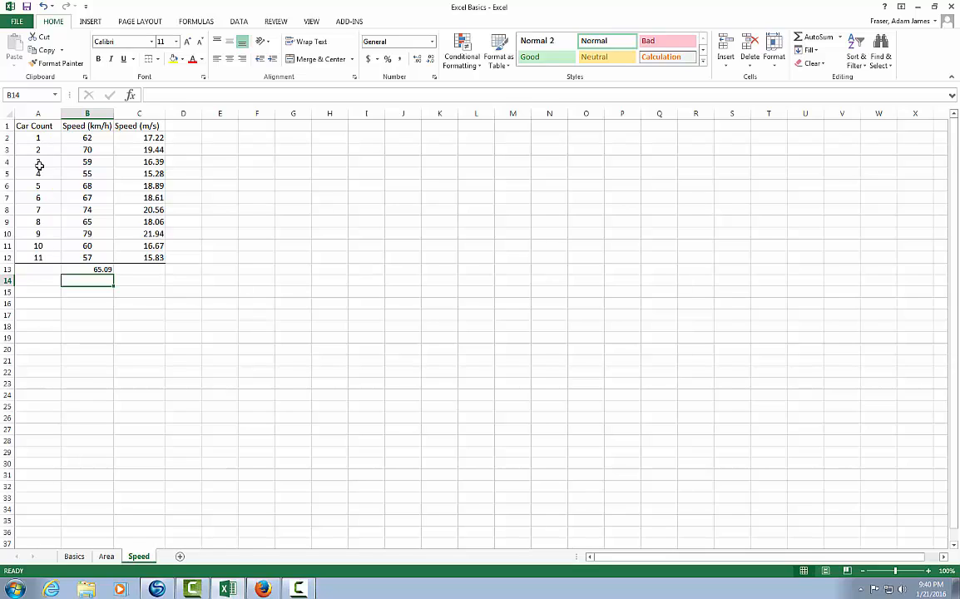
- In A13, count the cars listed in the Car Count column with =COUNT(A2:A12)
{"action": "left_click", "coordinate": [41, 269]}
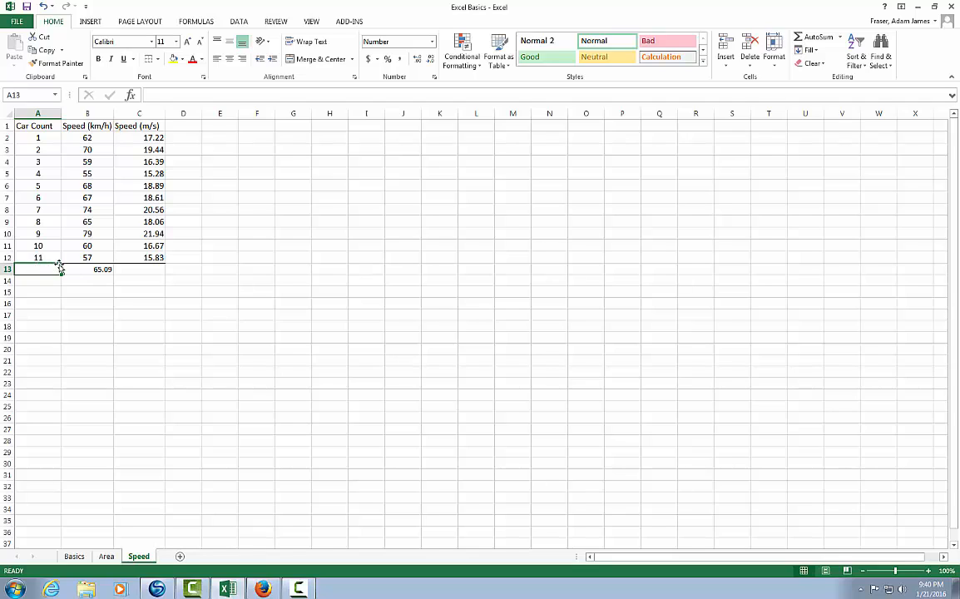
{"action": "type", "text": "="}
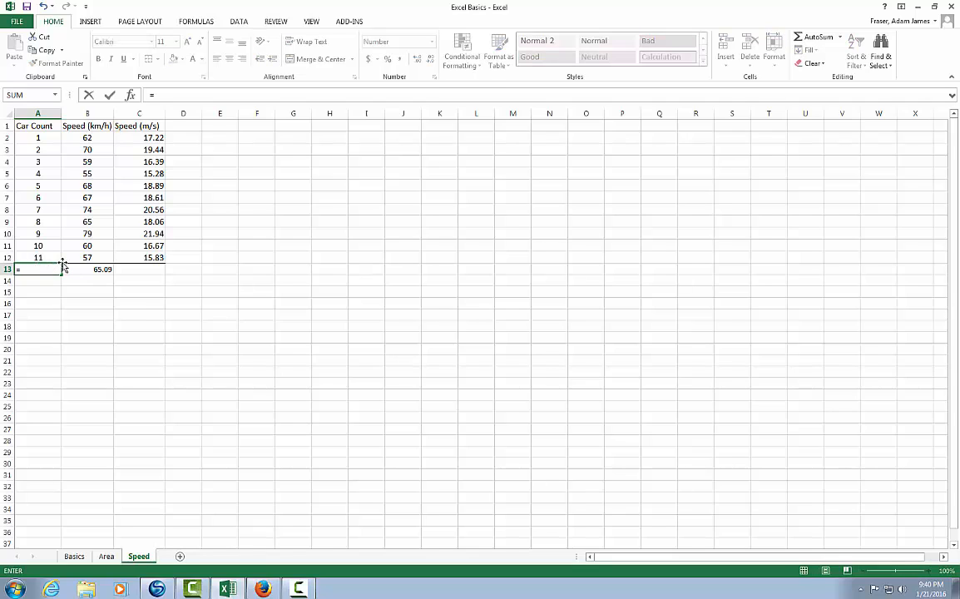
{"action": "type", "text": "COU"}
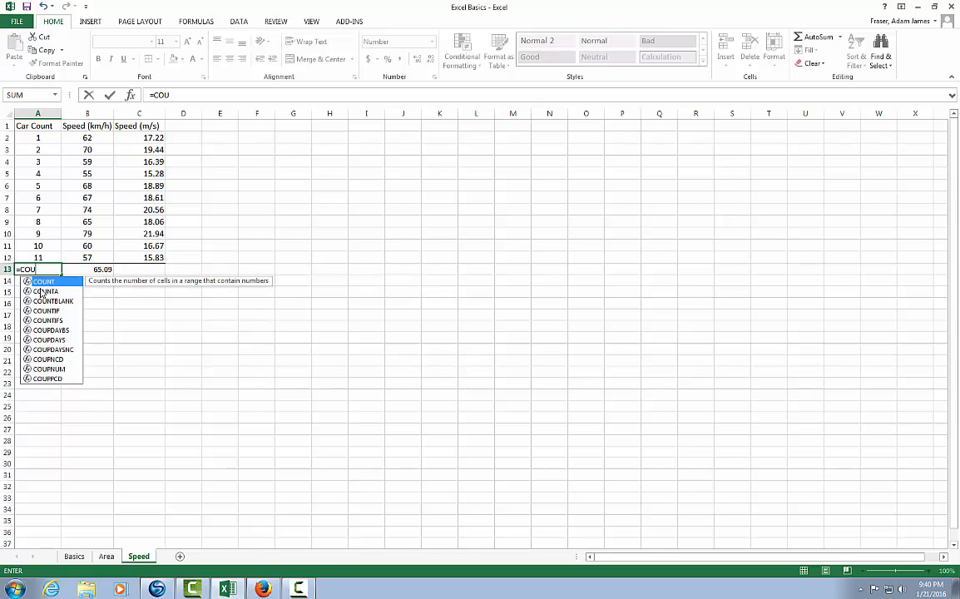
{"action": "double_click", "coordinate": [43, 282]}
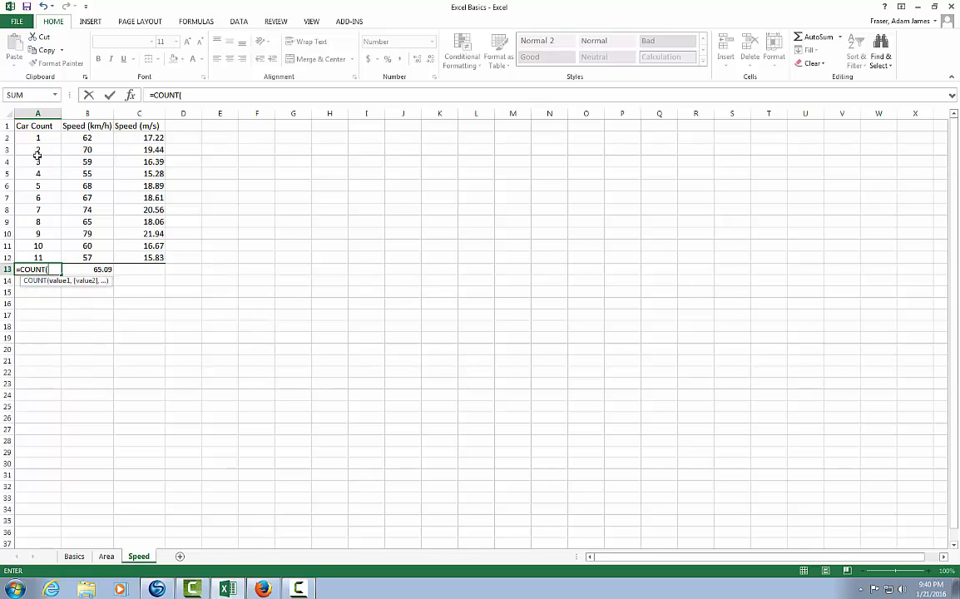
{"action": "left_click_drag", "start_coordinate": [36, 137], "coordinate": [49, 260]}
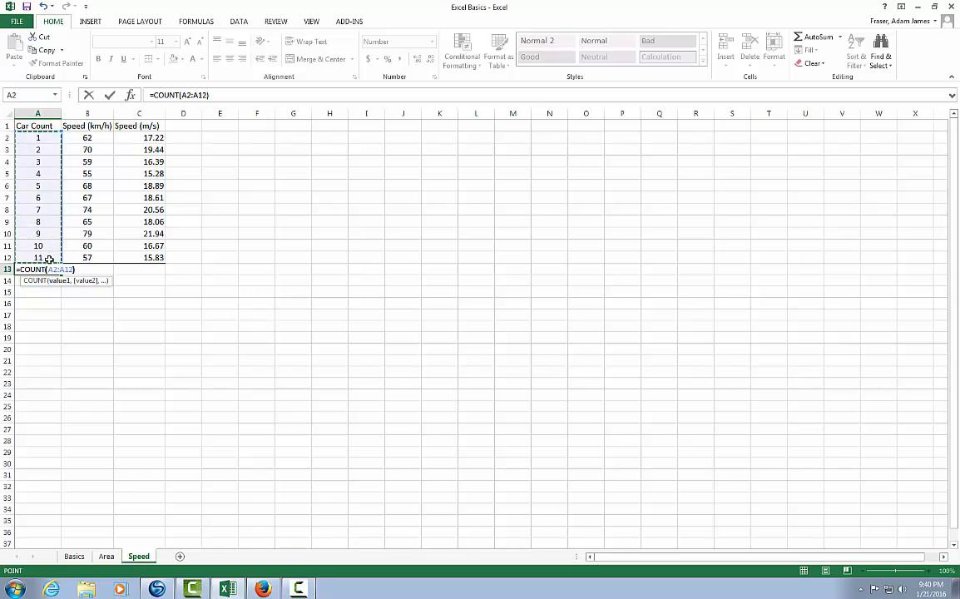
{"action": "key", "text": "Return"}
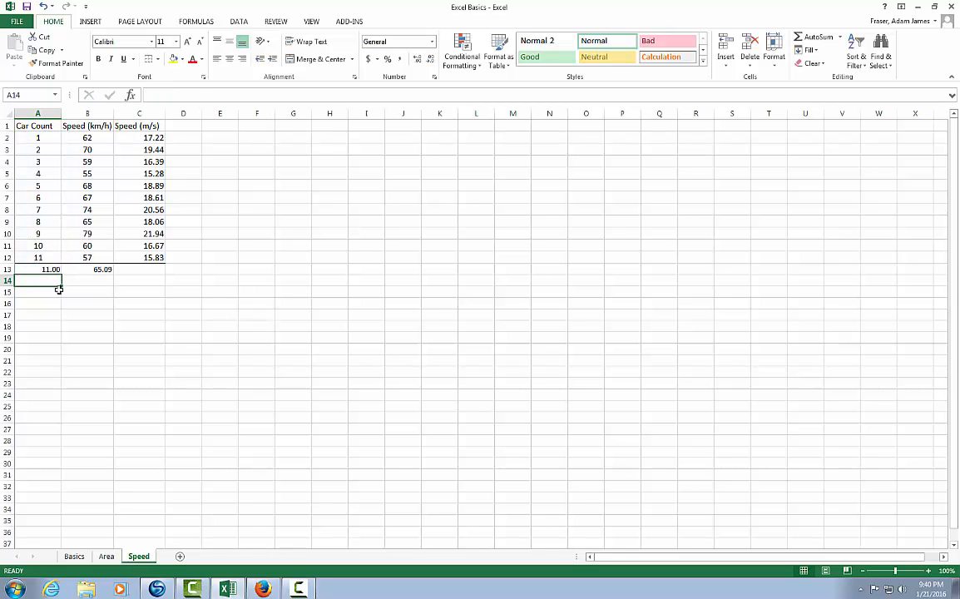
{"action": "key", "text": "Up"}
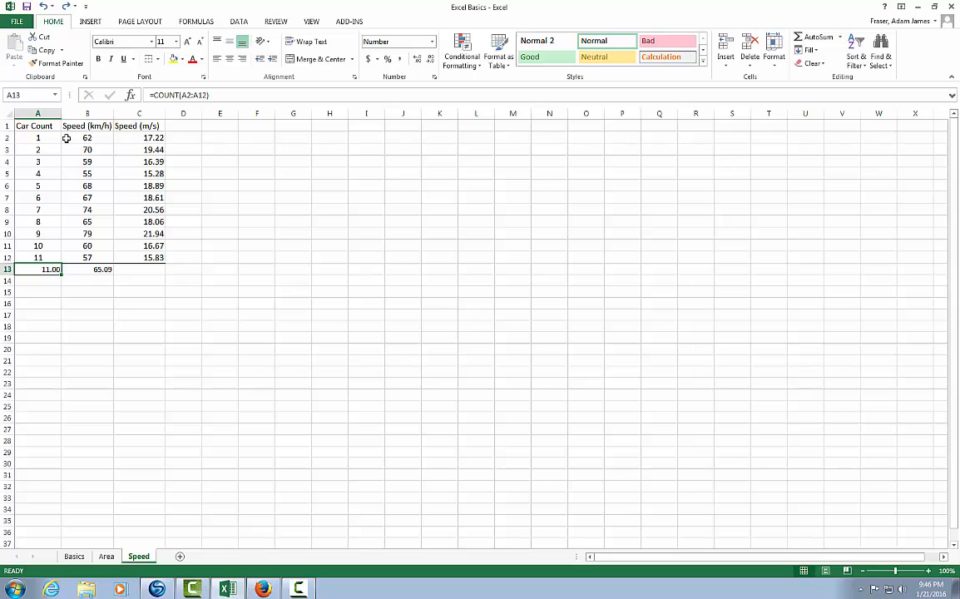
- Sort the car numbers and km/h speeds in A2:B12 by speed from smallest to largest
{"action": "left_click_drag", "start_coordinate": [101, 139], "coordinate": [50, 258]}
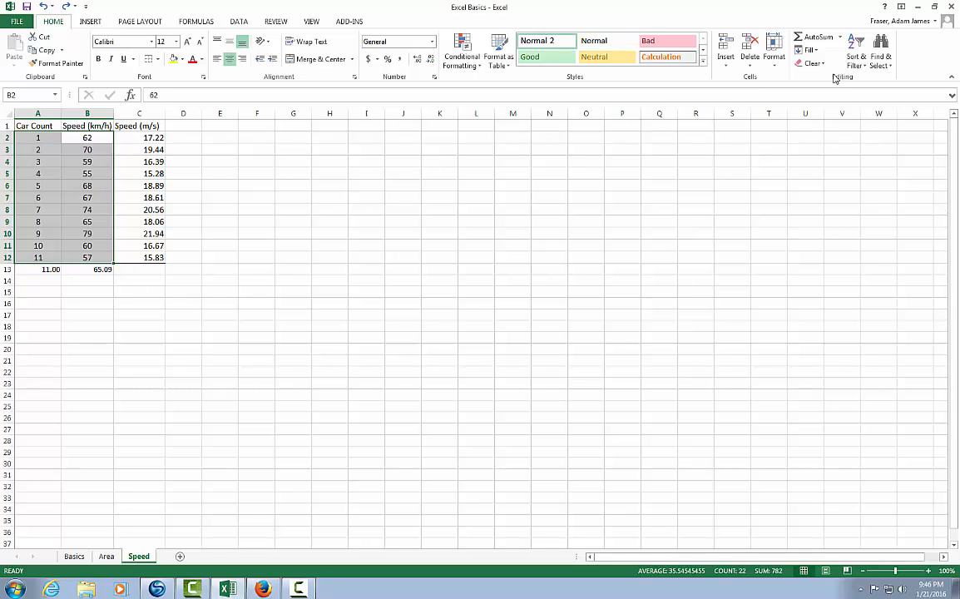
{"action": "left_click", "coordinate": [864, 61]}
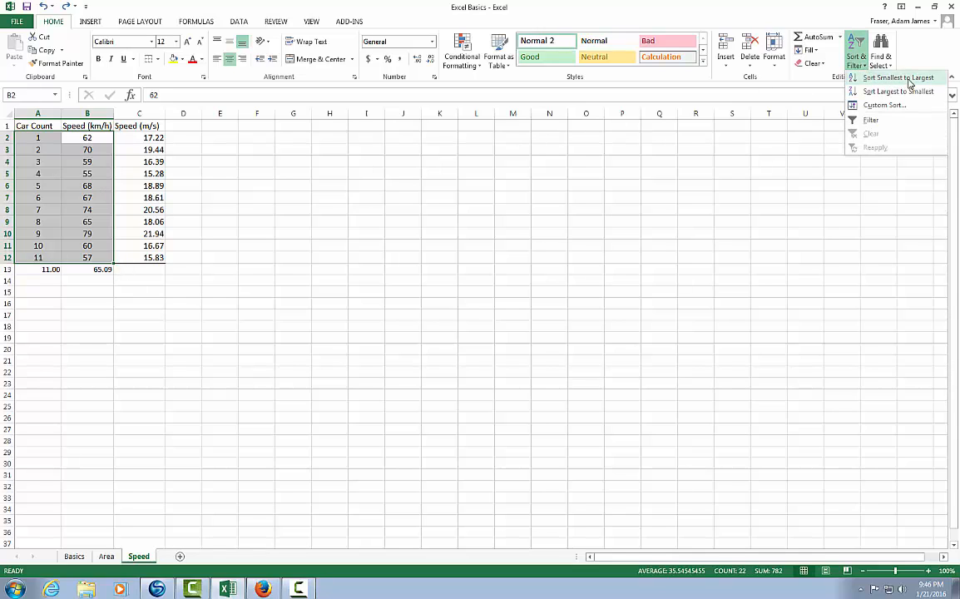
{"action": "left_click", "coordinate": [899, 78]}
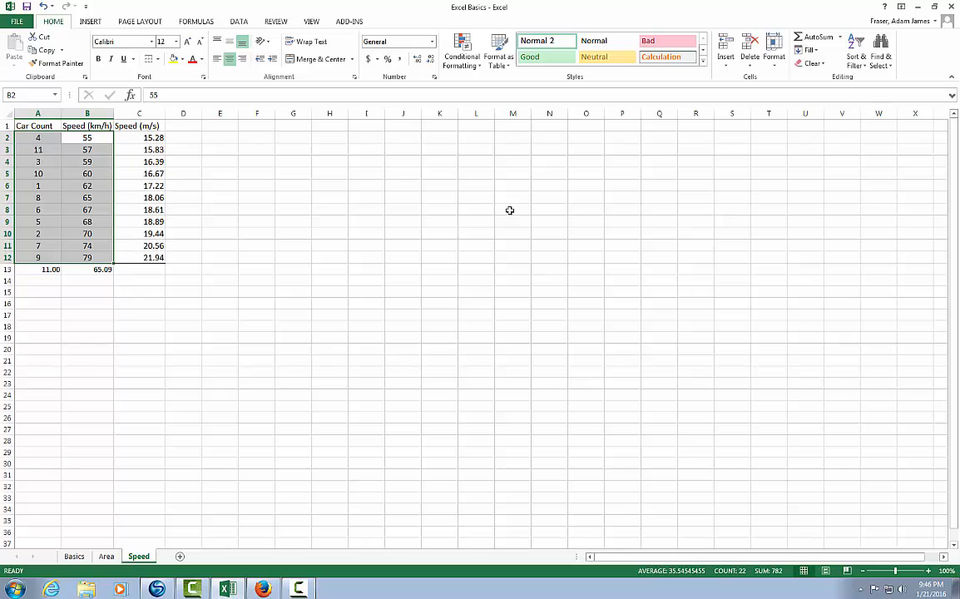